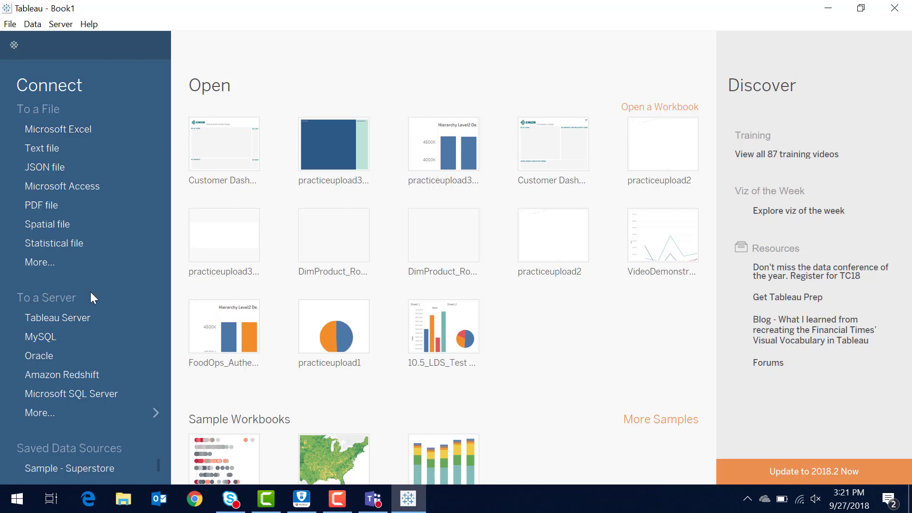
View the Microsoft Excel file chooser at the Documents folder and the Microsoft SQL Server sign-in form, dismissing each without connecting.
left_click(99, 129)
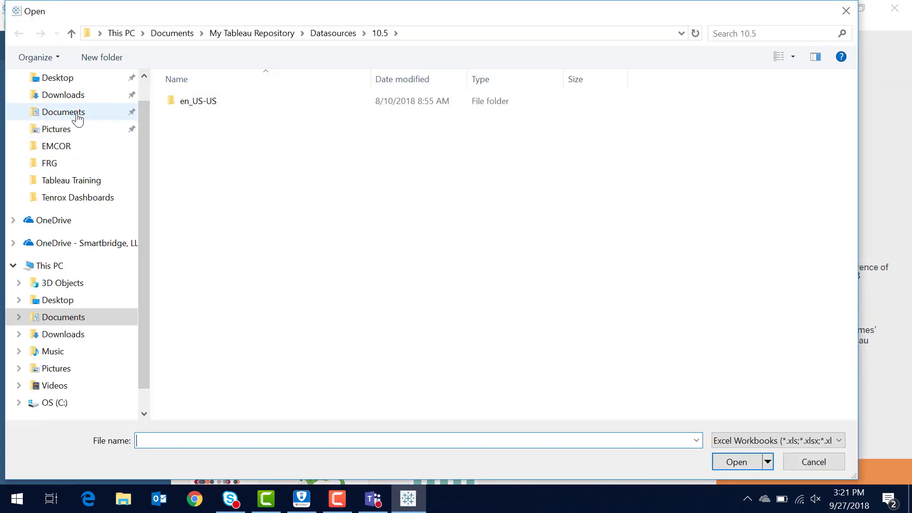
left_click(84, 118)
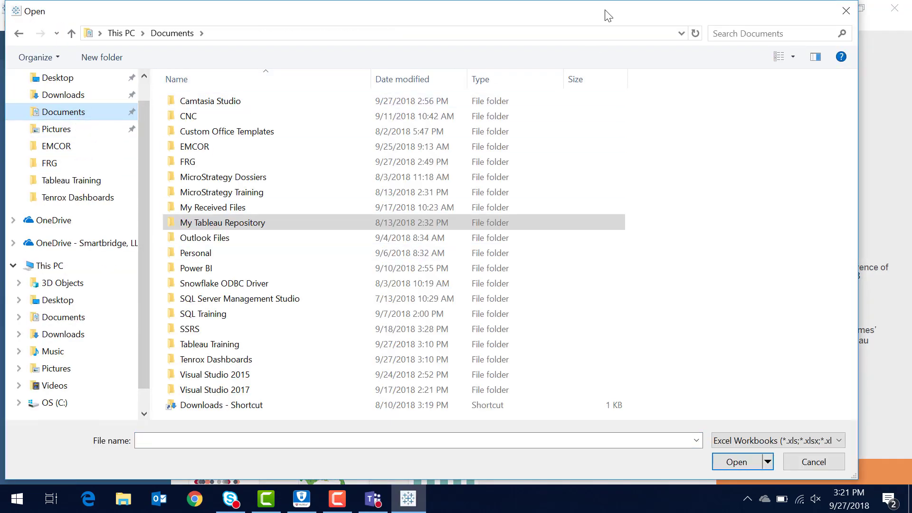
left_click(845, 12)
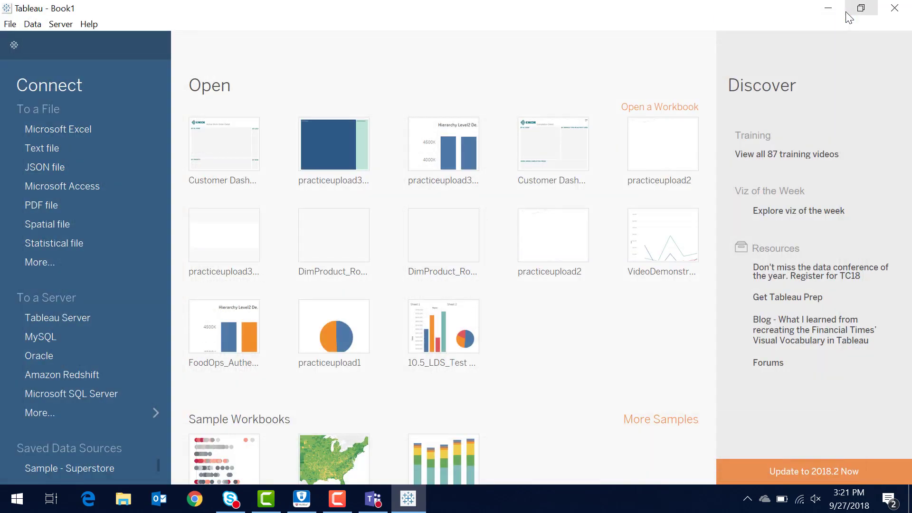
left_click(89, 394)
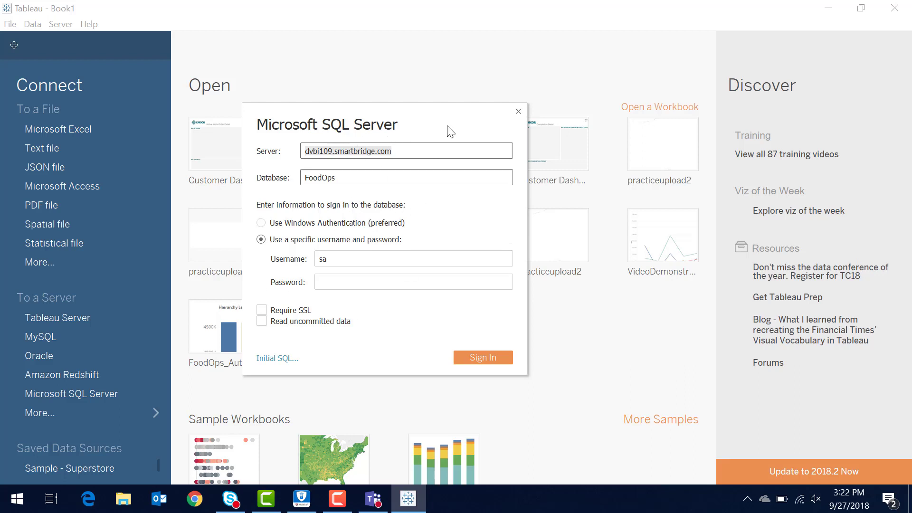
left_click(518, 113)
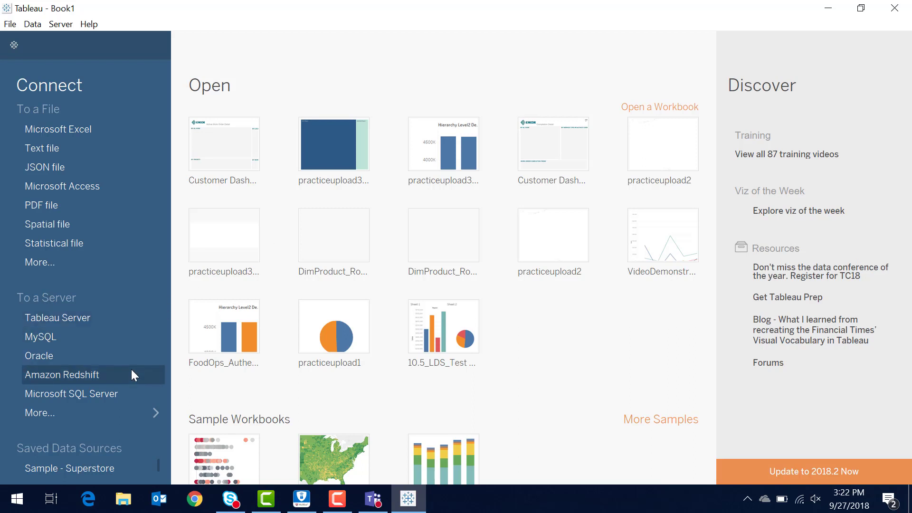
Connect to the Sample - Superstore saved data source and slightly enlarge the Measures list.
left_click(95, 469)
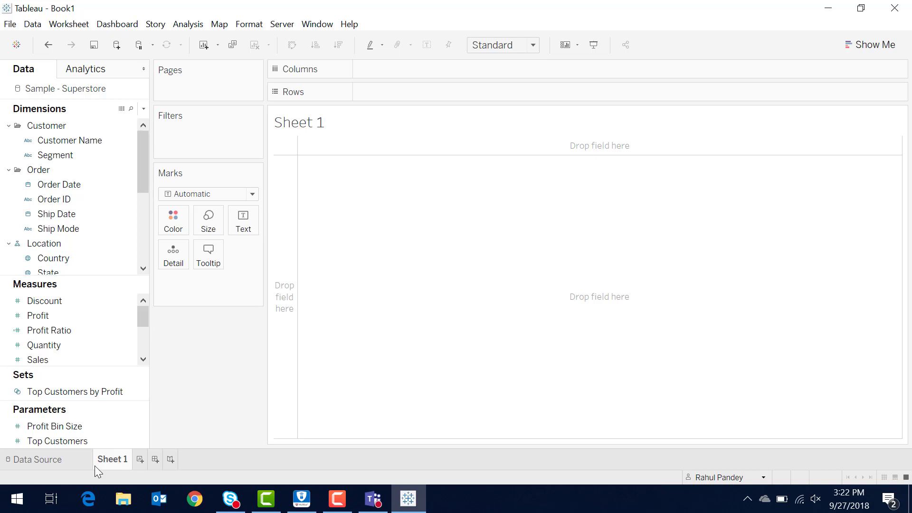
left_click_drag(97, 365, 99, 372)
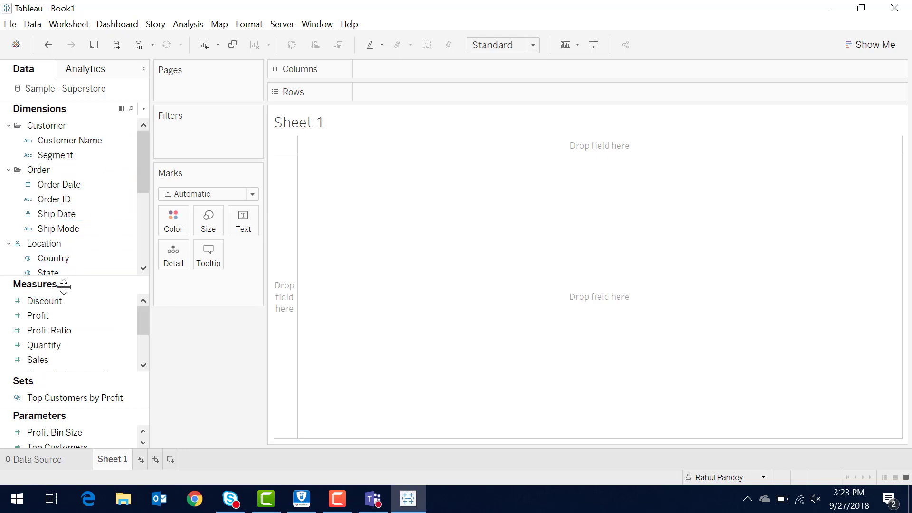
left_click(66, 344)
left_click(72, 215)
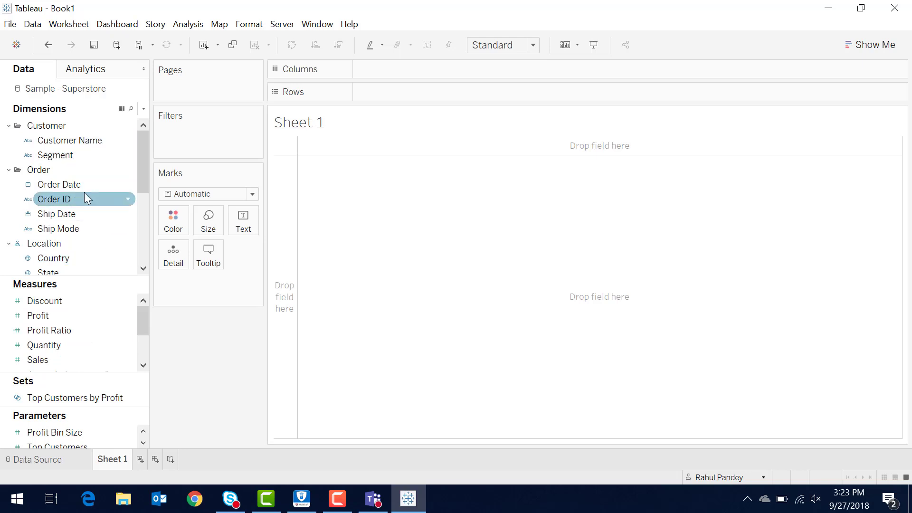
Build a bar chart on Sheet 1 with Region on Columns and Sales on Rows.
scroll(66, 240, "down", 2)
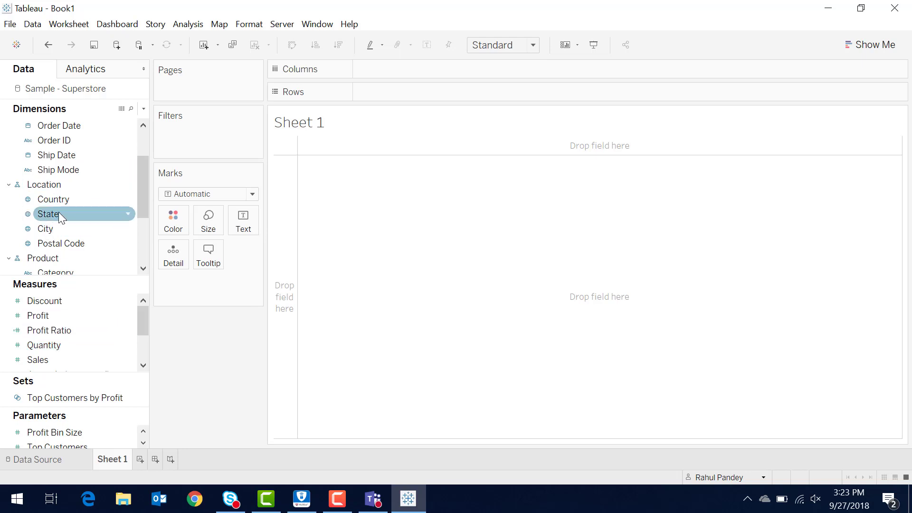
scroll(74, 182, "up", 2)
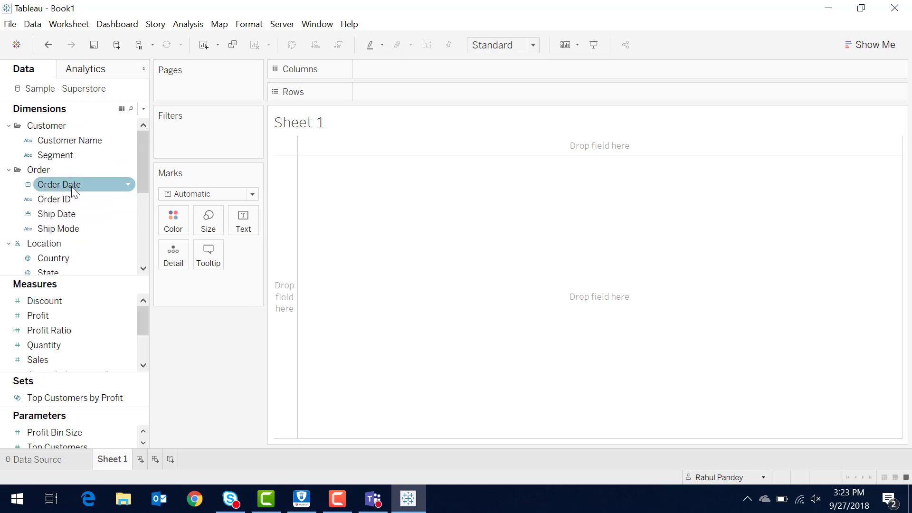
scroll(71, 186, "down", 5)
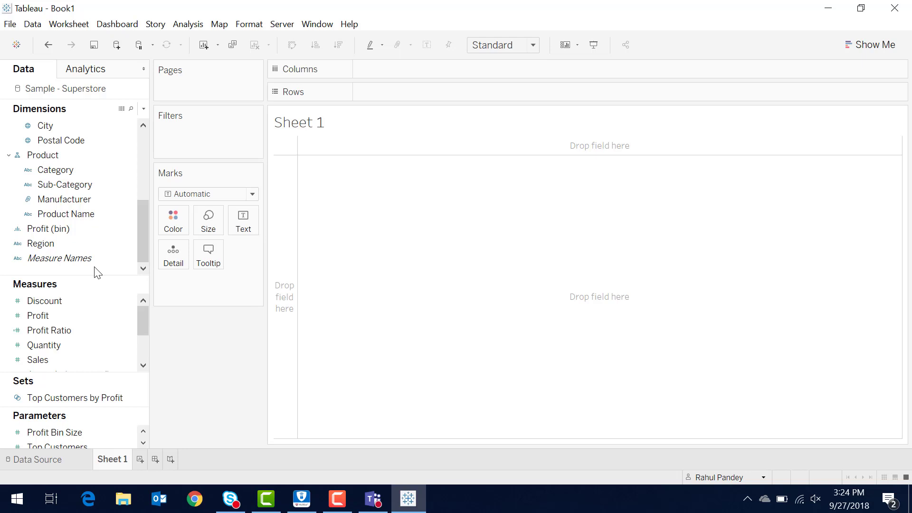
left_click(50, 241)
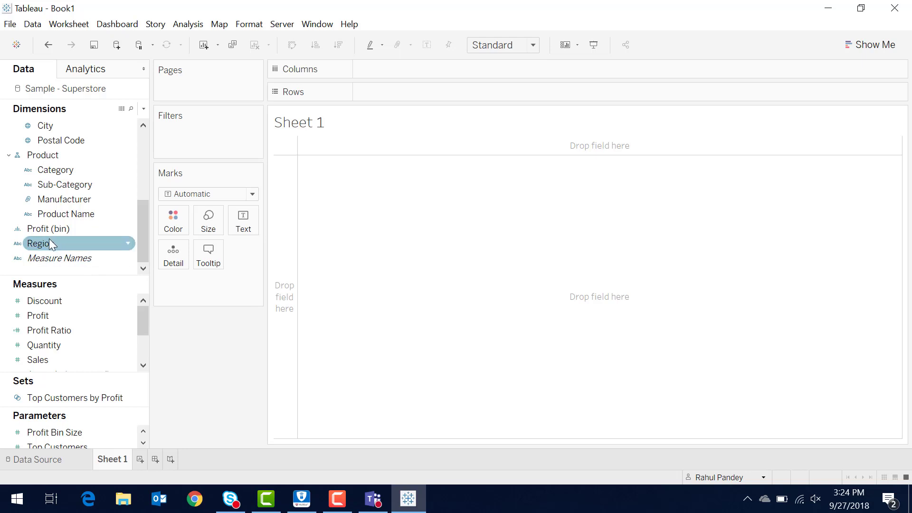
left_click_drag(64, 242, 403, 64)
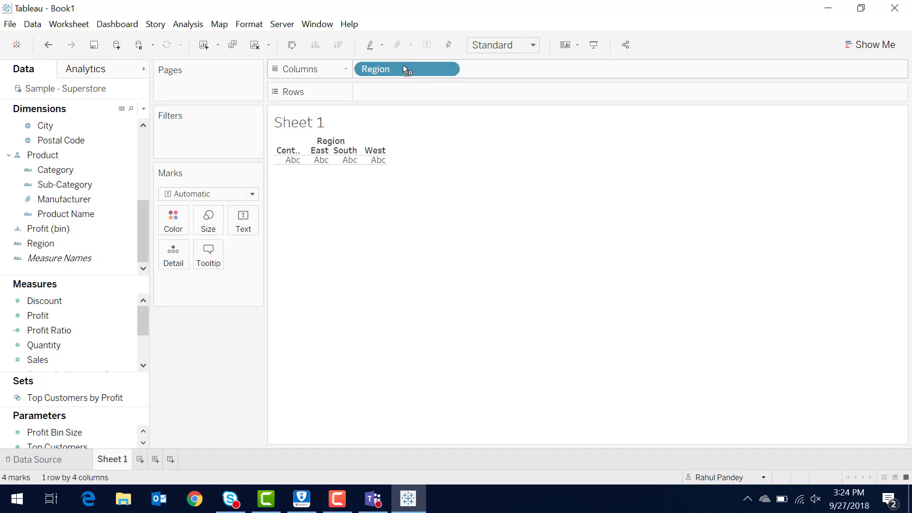
left_click(55, 364)
left_click_drag(92, 349, 398, 89)
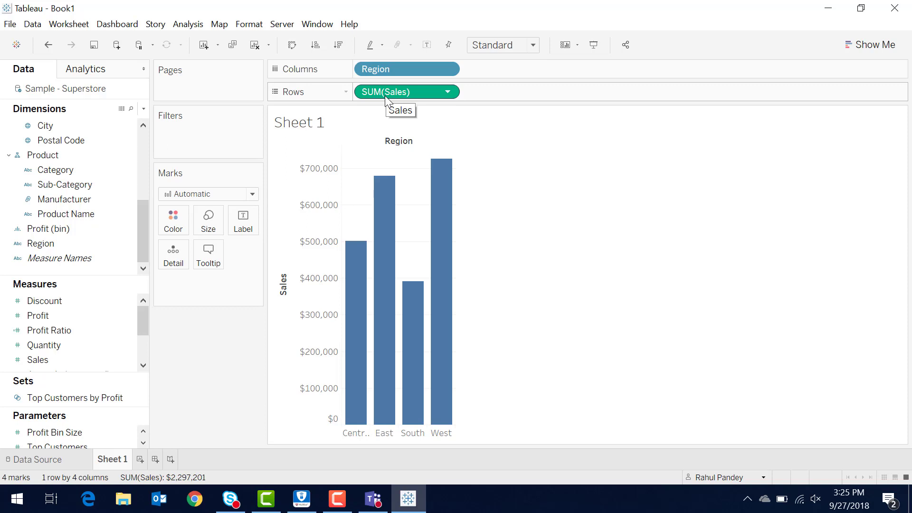
Try Average as the aggregation of Sales on Rows, and set it back to Sum.
mouse_move(358, 326)
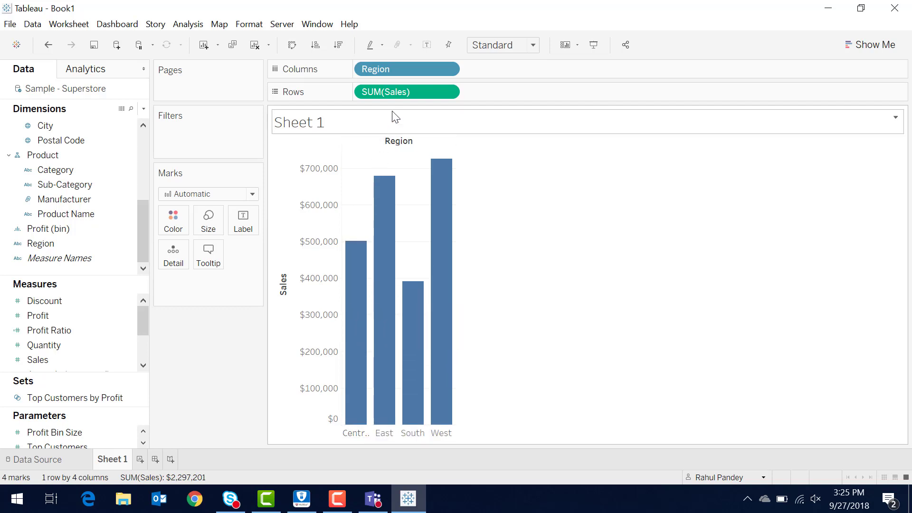
left_click(447, 92)
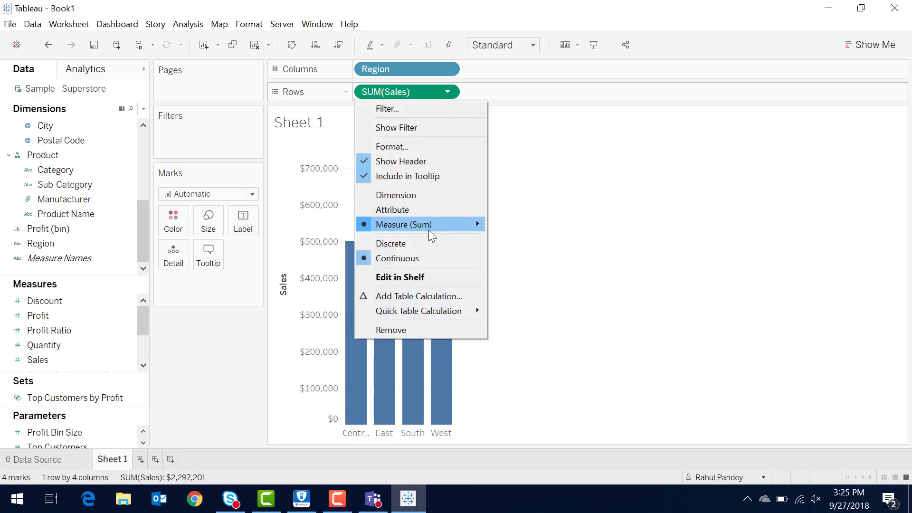
mouse_move(429, 230)
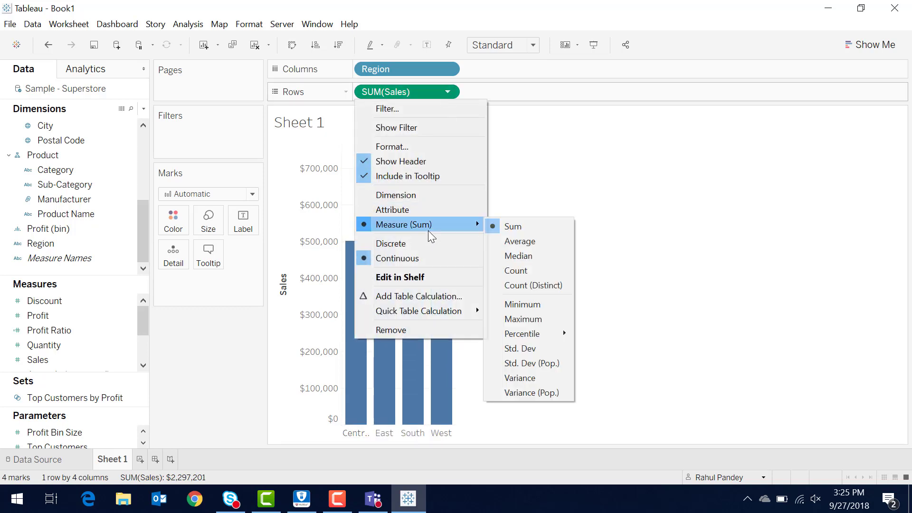
left_click(521, 244)
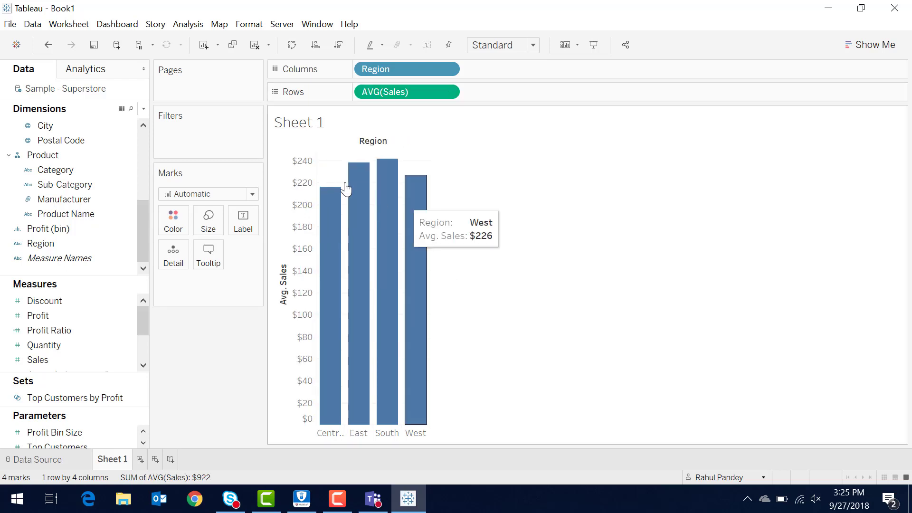
left_click(447, 92)
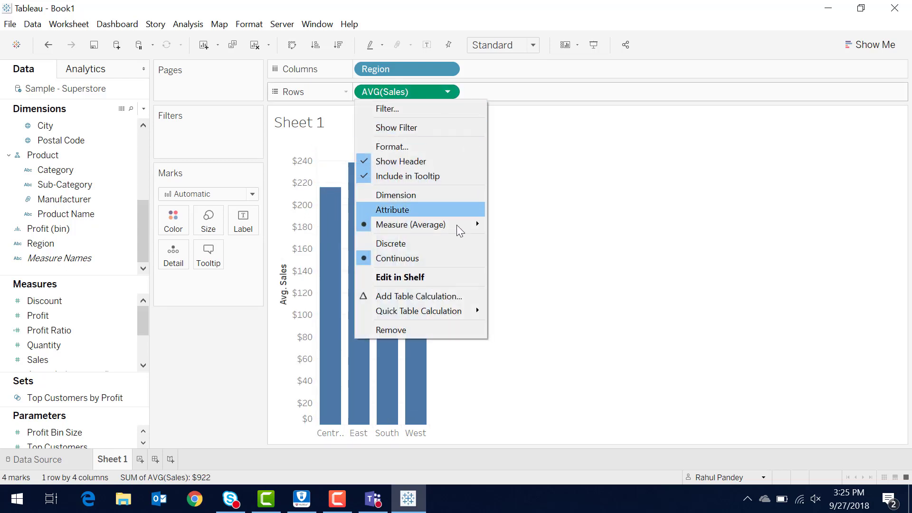
mouse_move(457, 226)
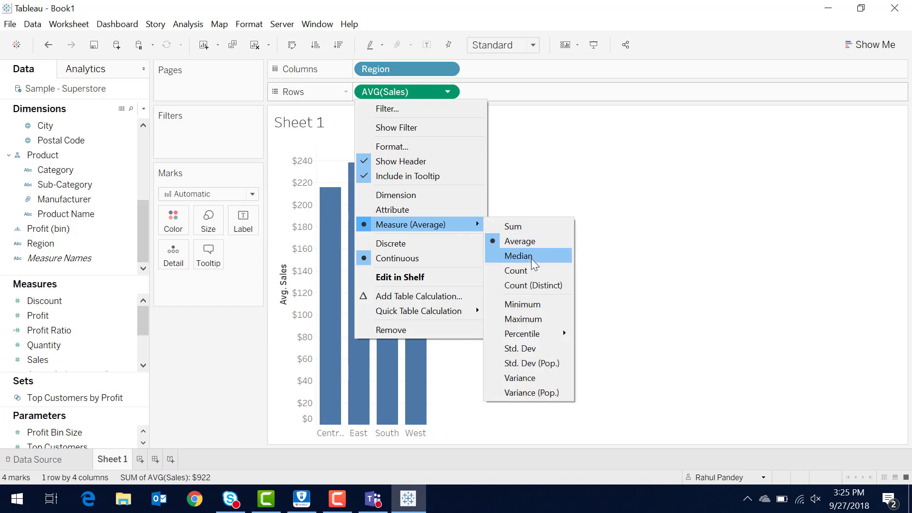
left_click(518, 228)
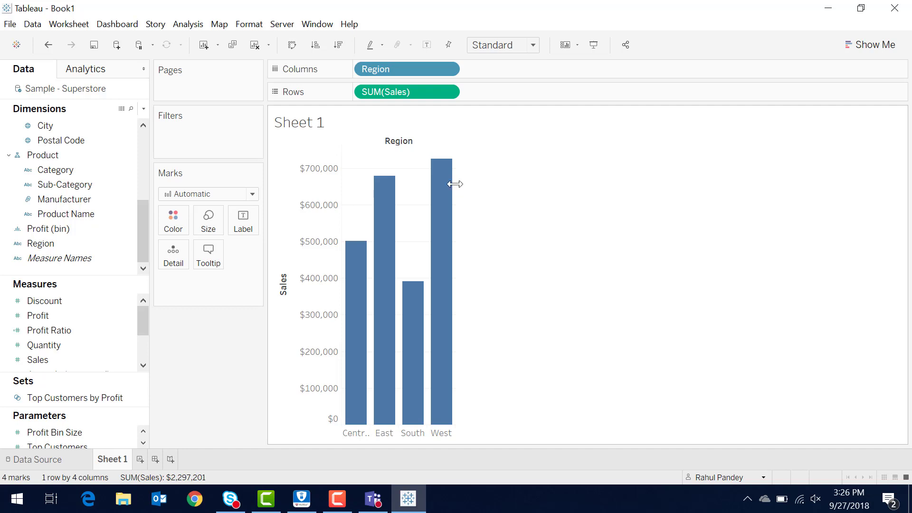
Color the bars by Region.
mouse_move(445, 194)
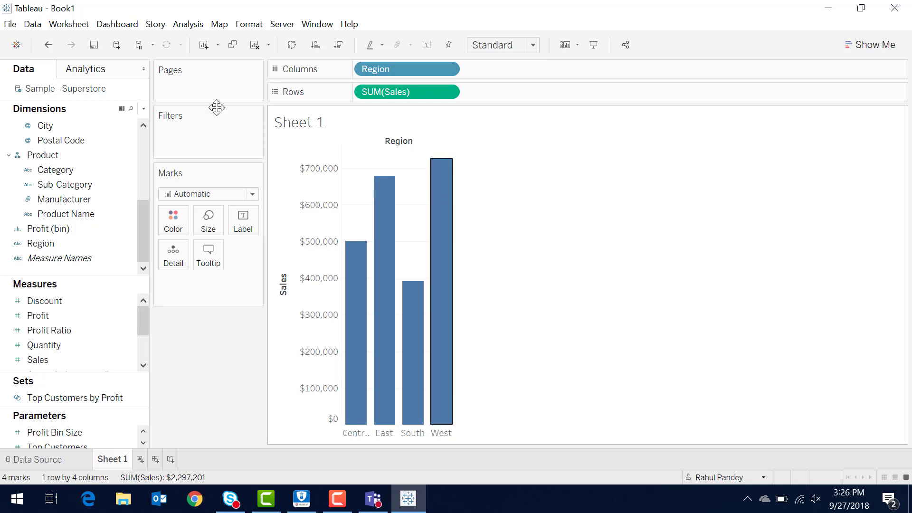
left_click(92, 240)
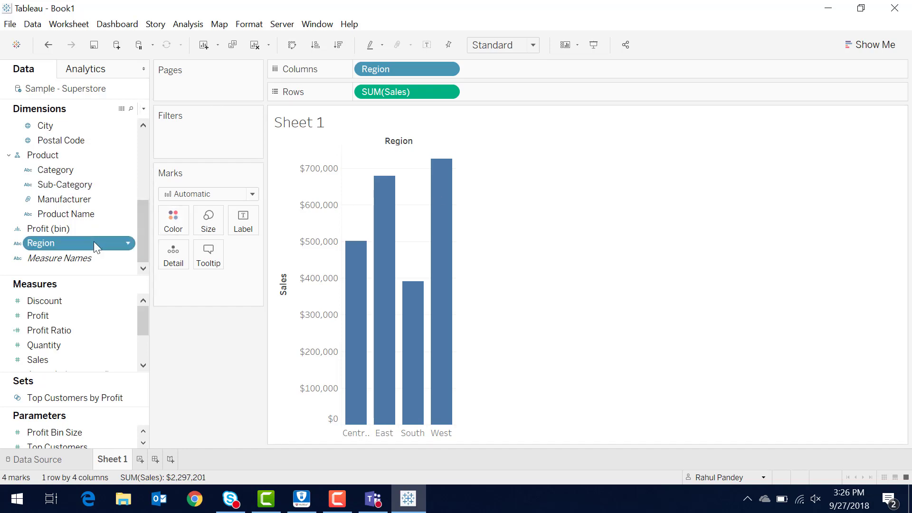
left_click_drag(93, 241, 175, 222)
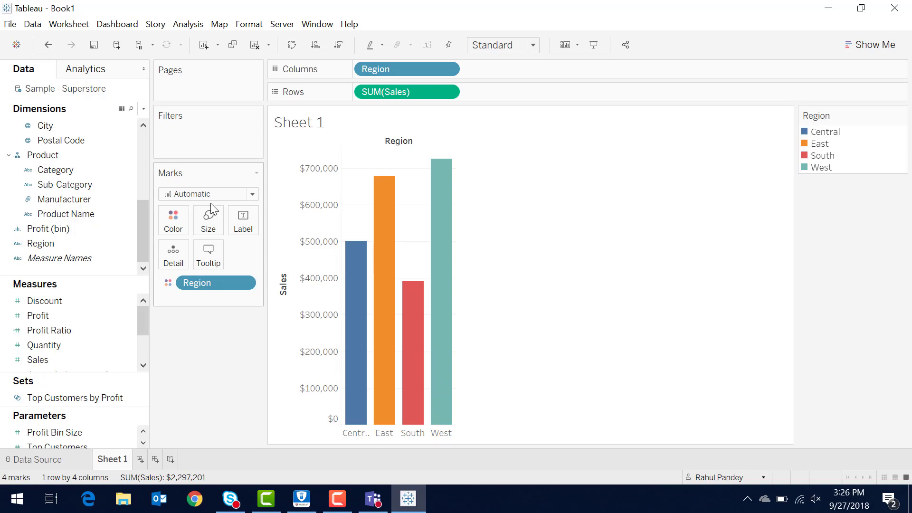
Try sizing the bars by Profit, and remove Profit from the marks again.
left_click_drag(70, 313, 209, 227)
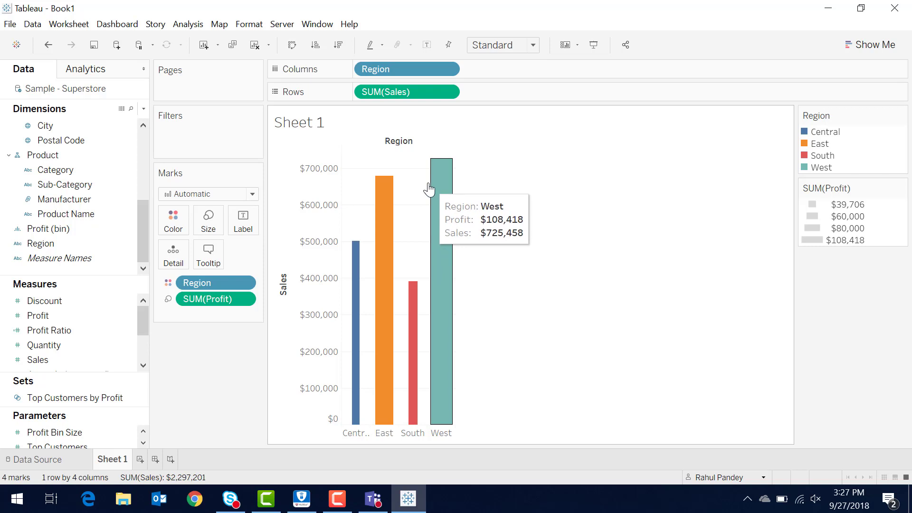
mouse_move(413, 286)
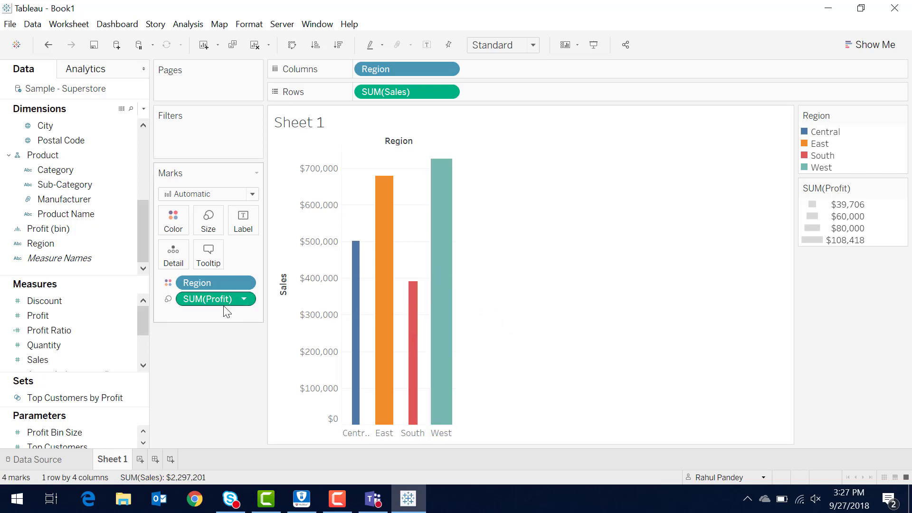
left_click_drag(221, 298, 51, 292)
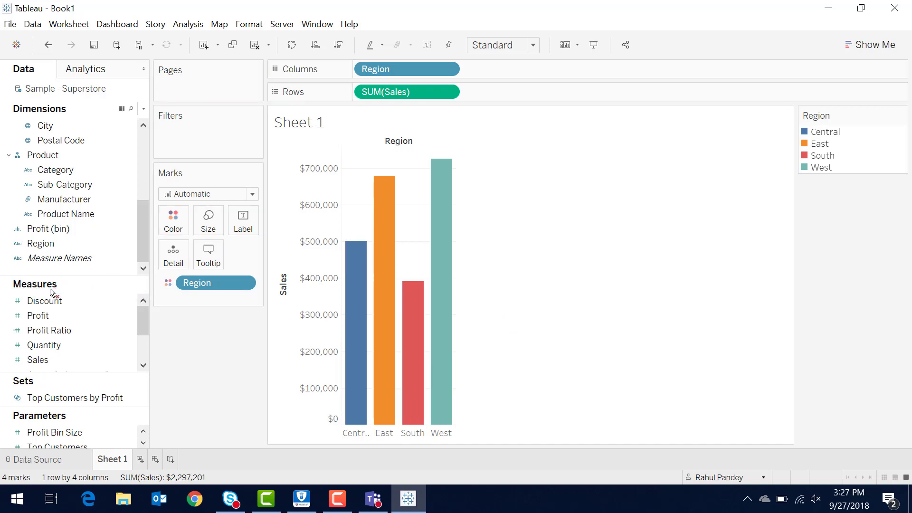
Try labelling the bars with Sales, and remove the Sales label again.
left_click(75, 359)
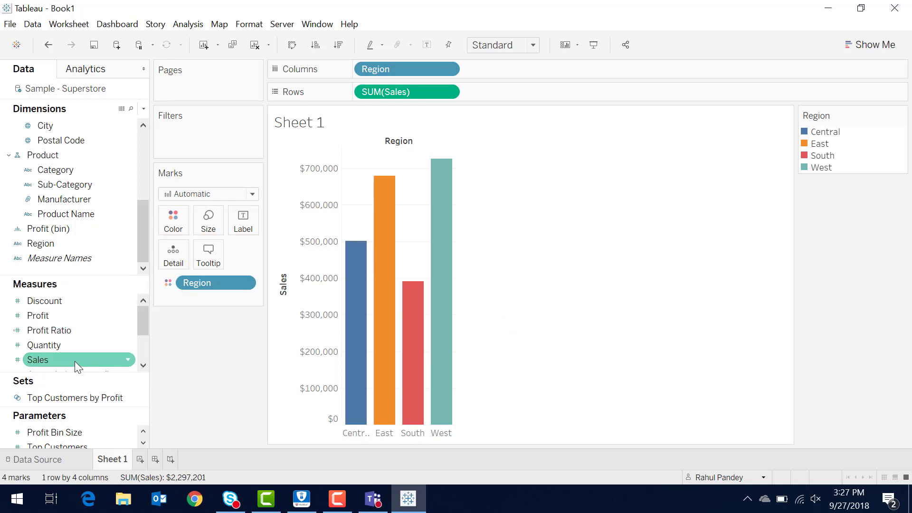
left_click_drag(172, 312, 251, 229)
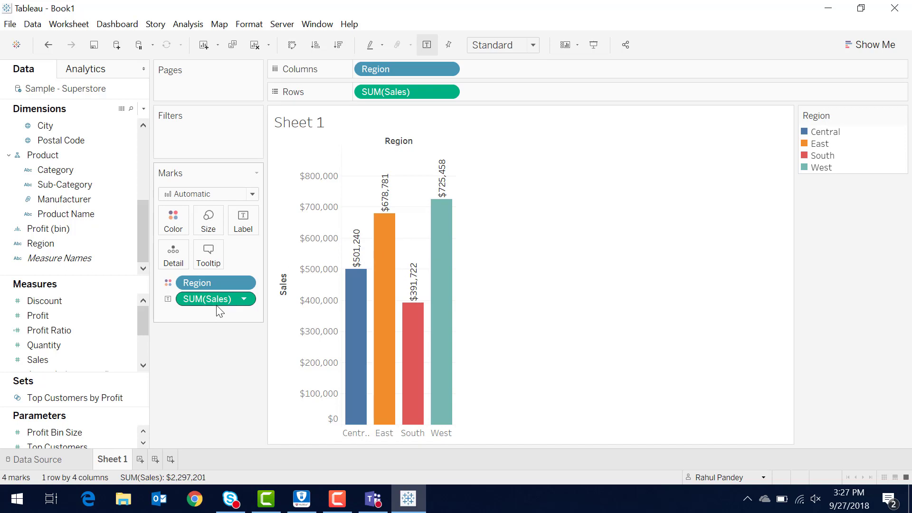
left_click_drag(217, 306, 70, 301)
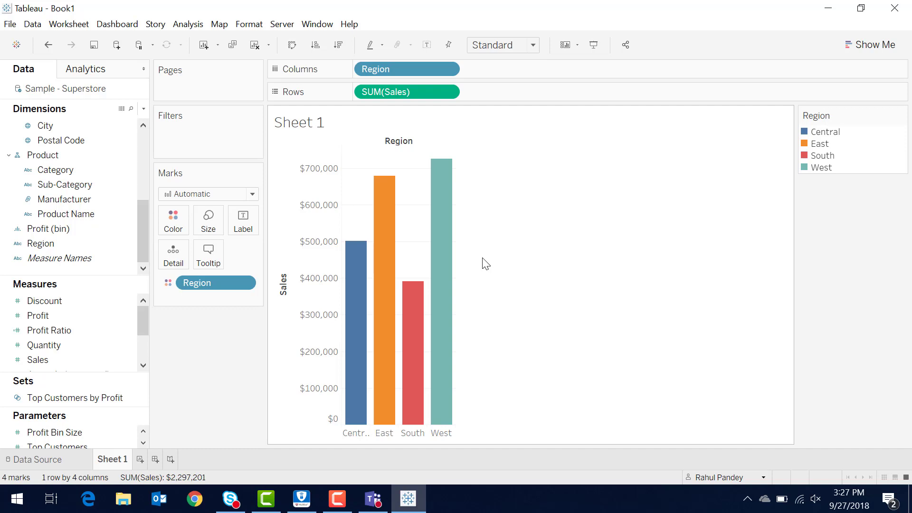
Sort the Region bars by Sales in ascending order, comparing it with descending order.
left_click(319, 42)
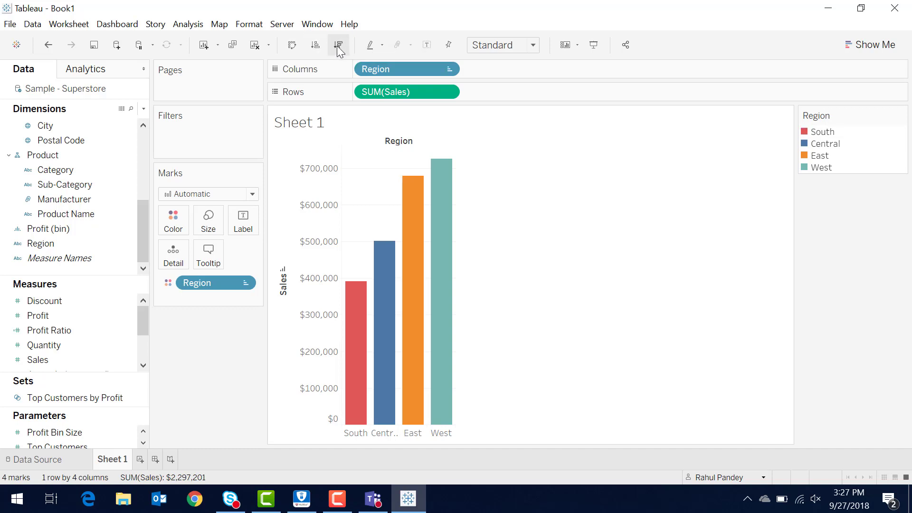
left_click(339, 47)
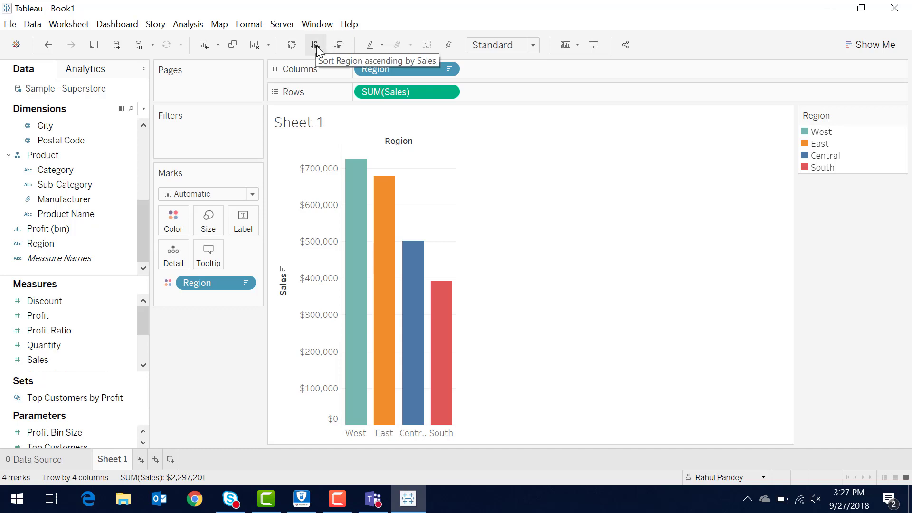
left_click(315, 47)
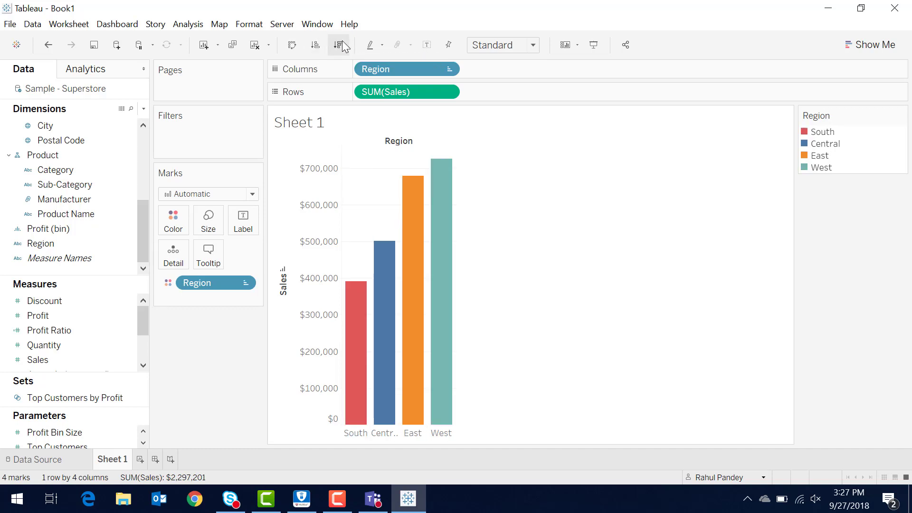
left_click(339, 45)
left_click(338, 46)
left_click(448, 70)
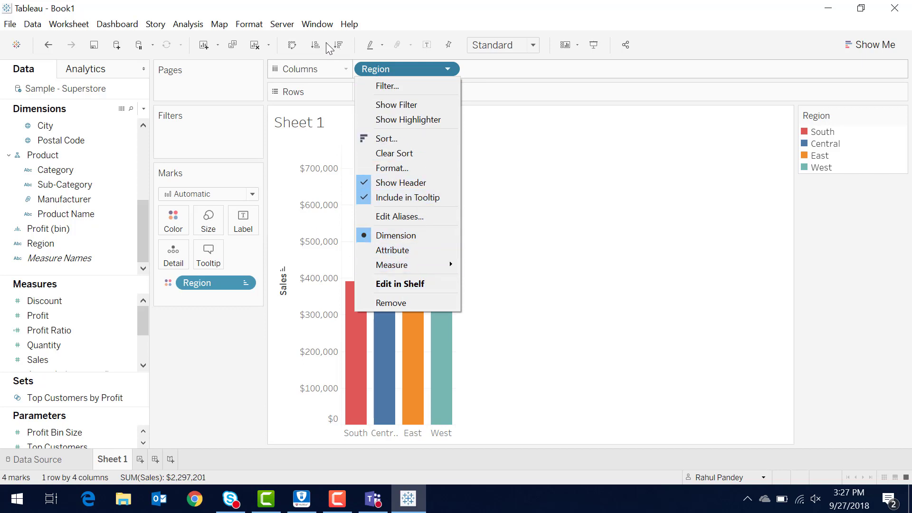
left_click(448, 69)
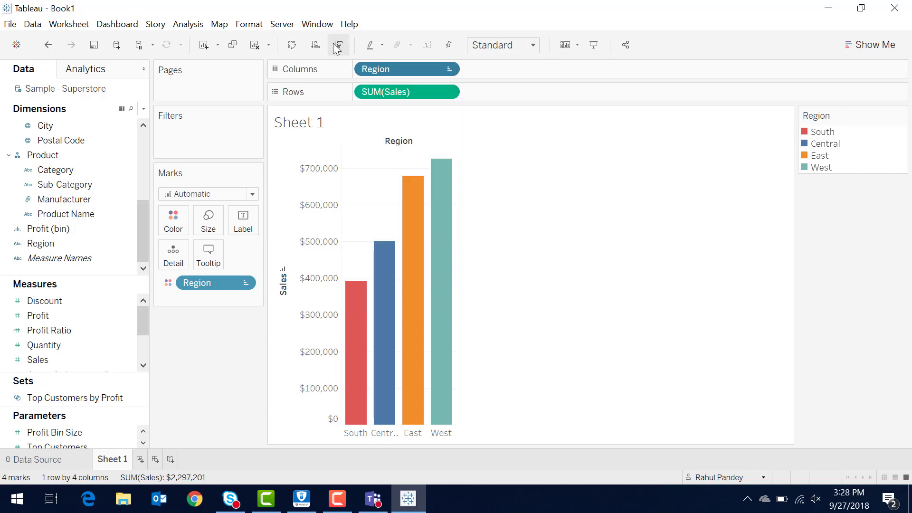
Try swapping the rows and columns of the Region sales chart, and swap them back.
left_click(292, 46)
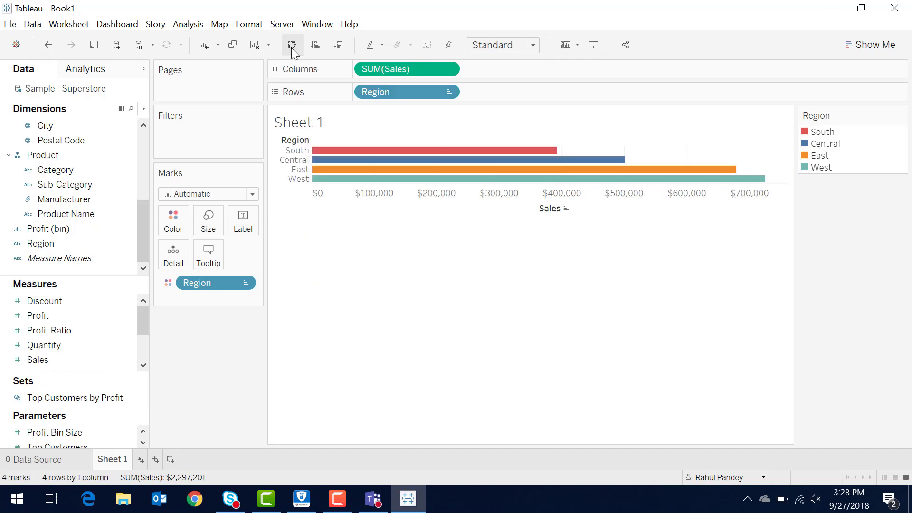
left_click(292, 45)
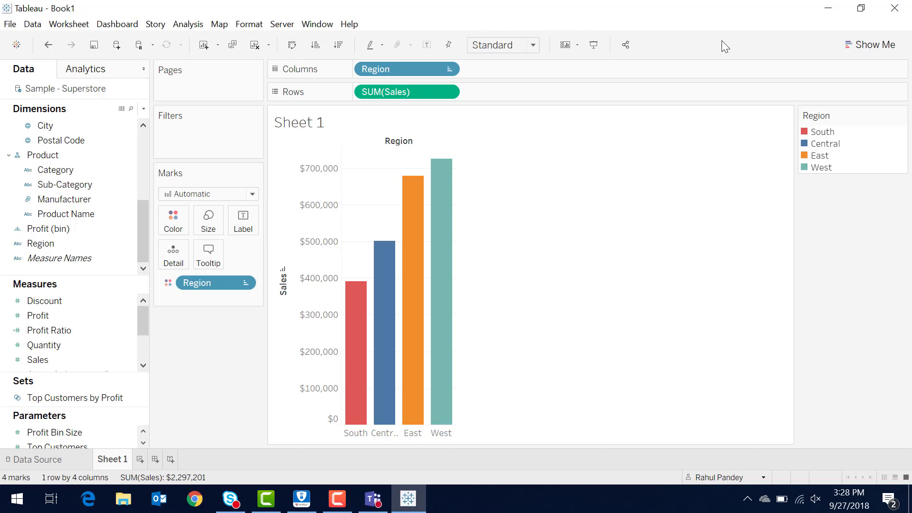
Convert the bar chart into a pie chart and fit it to the entire view.
left_click(865, 51)
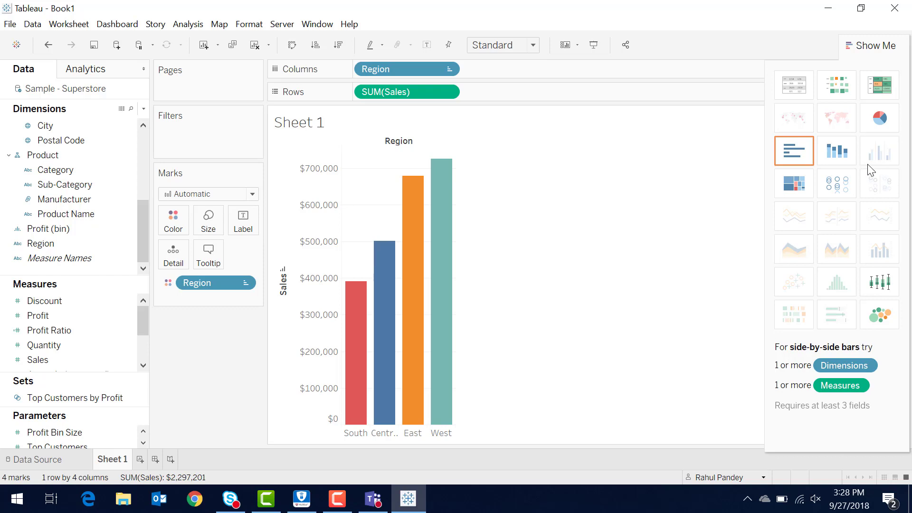
left_click(870, 124)
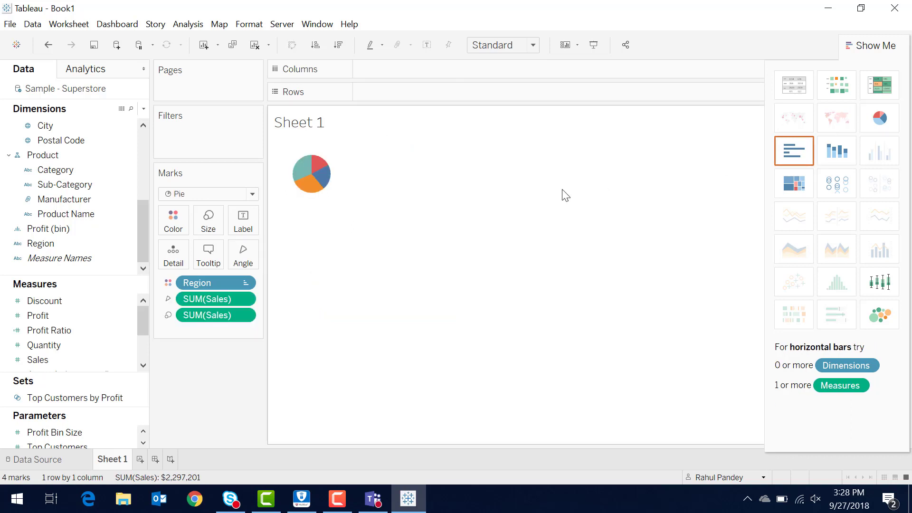
left_click(870, 48)
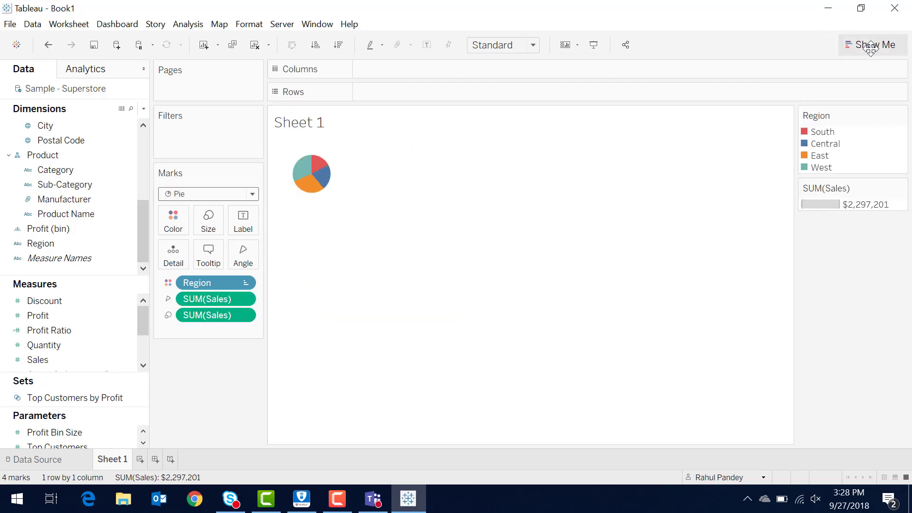
left_click(533, 46)
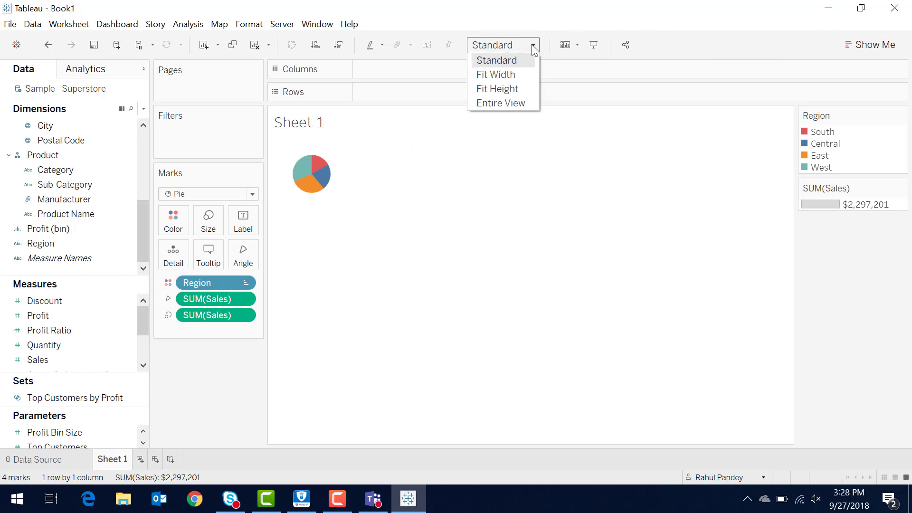
left_click(529, 104)
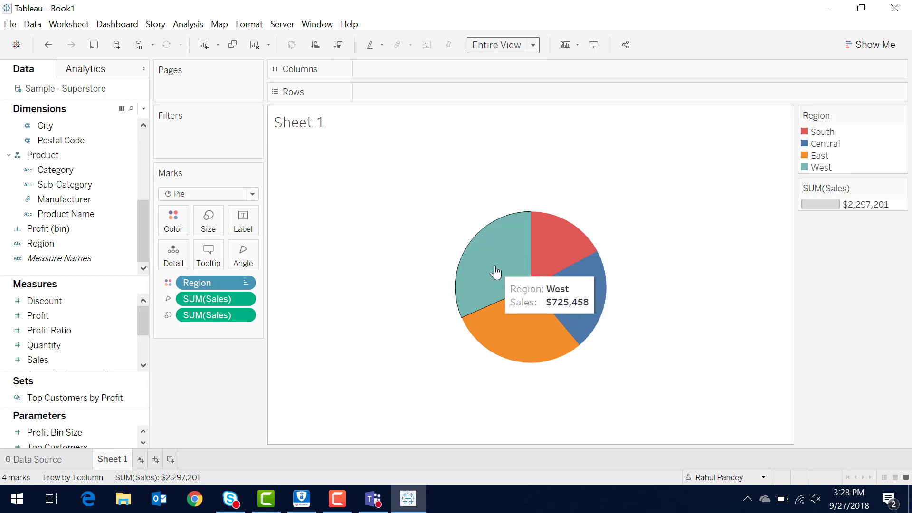
mouse_move(564, 291)
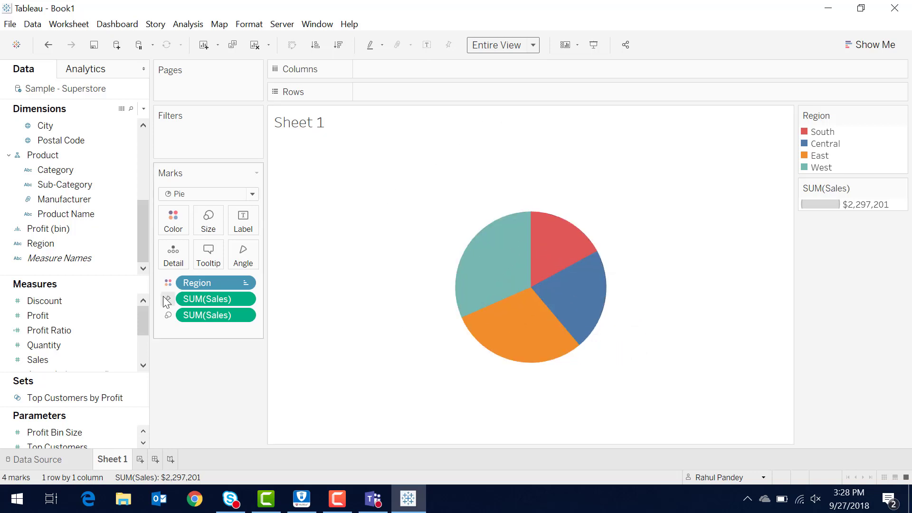
Label the pie slices with Region and Sales.
left_click_drag(56, 246, 253, 227)
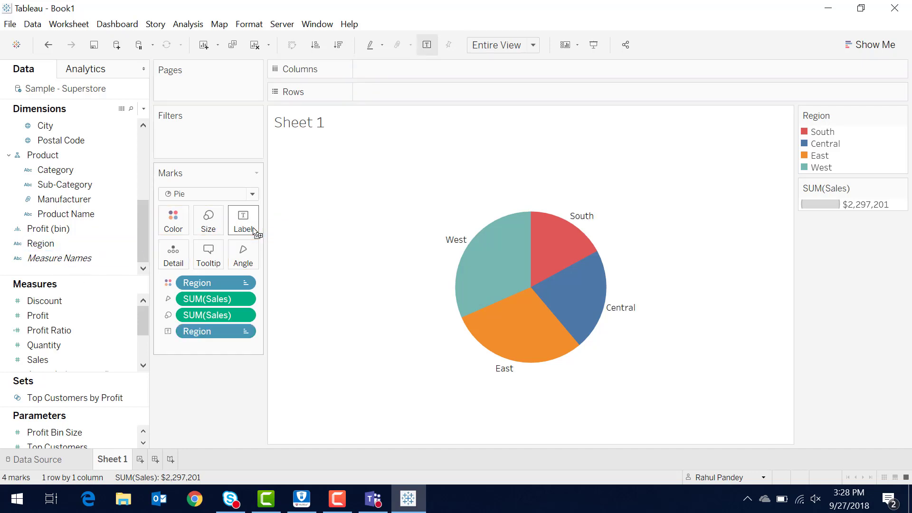
left_click_drag(82, 360, 240, 225)
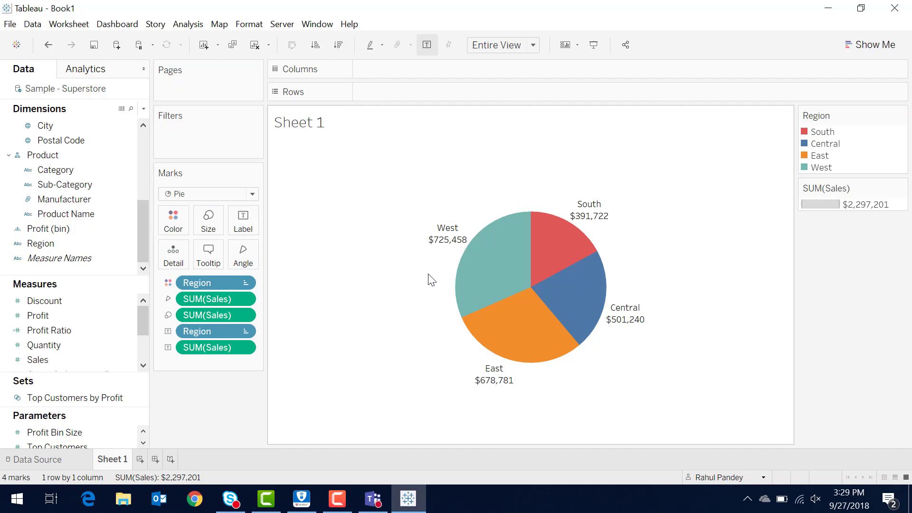
mouse_move(475, 275)
mouse_move(450, 248)
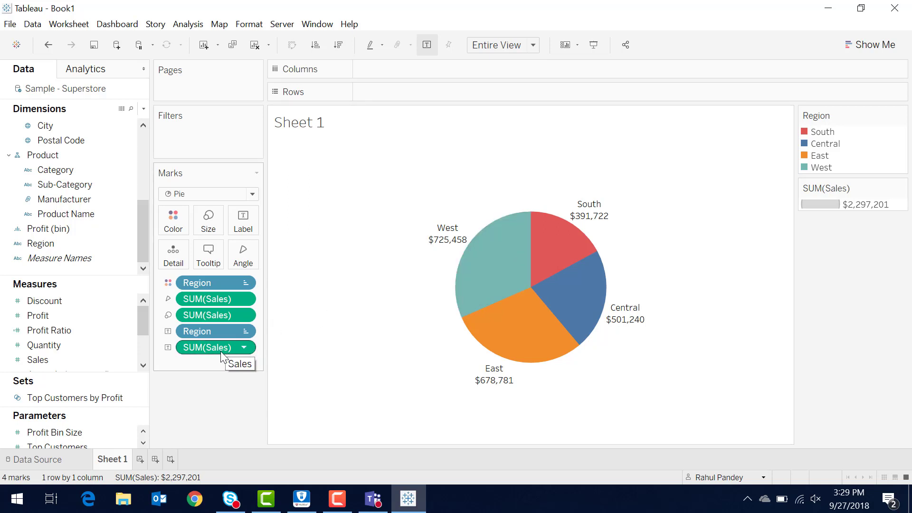
Apply the Percent of Total quick table calculation to the Sales label of the pie chart.
left_click(246, 350)
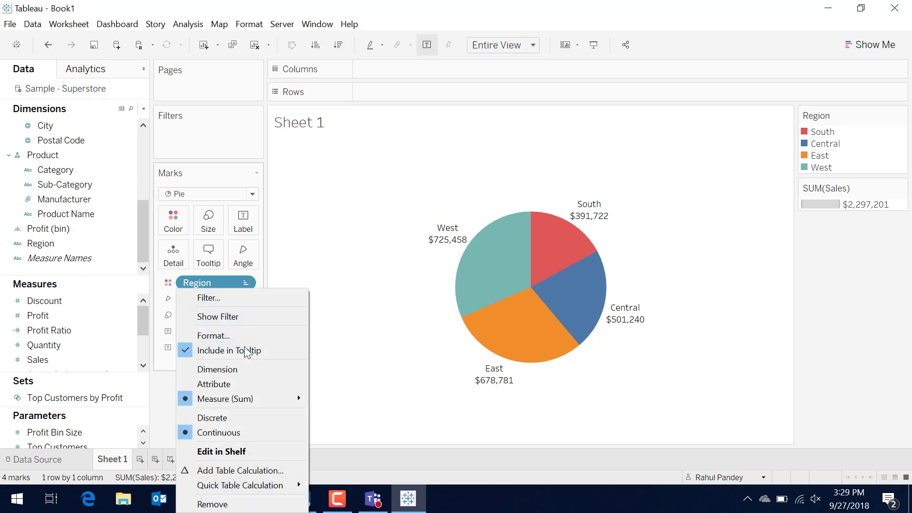
left_click(149, 369)
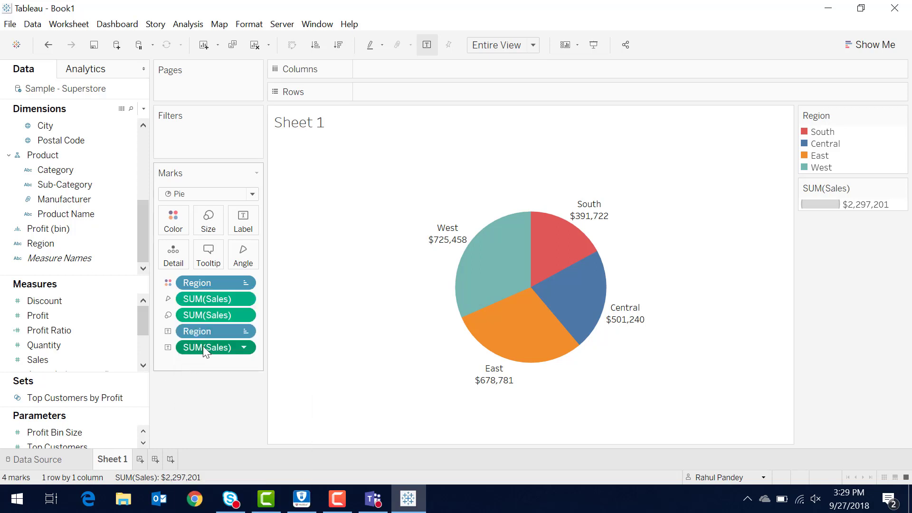
left_click(245, 347)
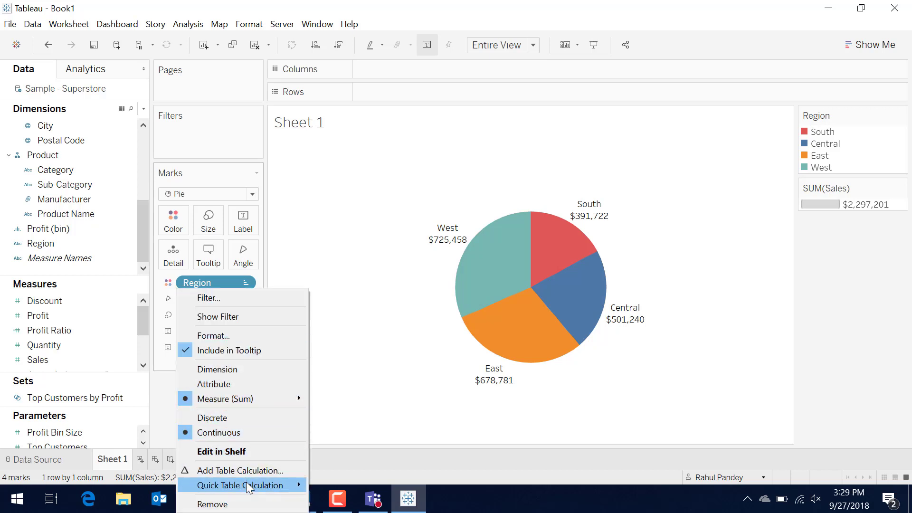
mouse_move(247, 487)
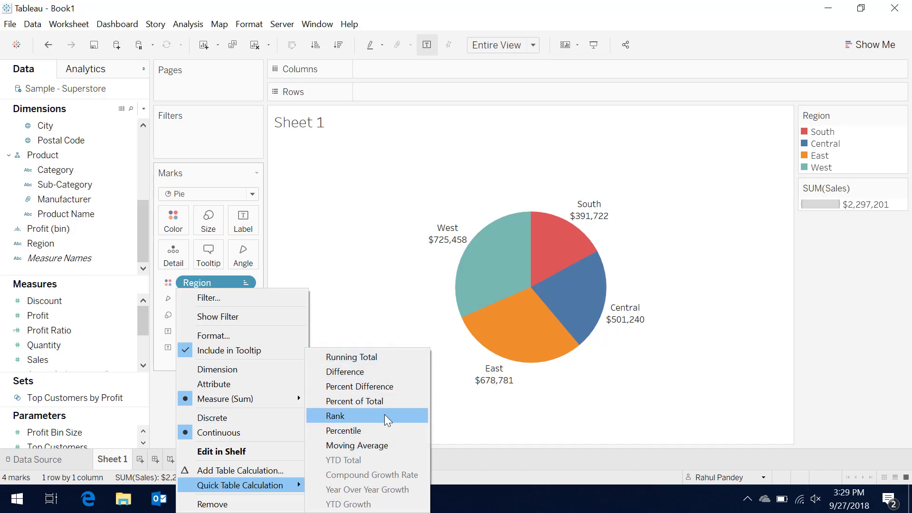
left_click(380, 399)
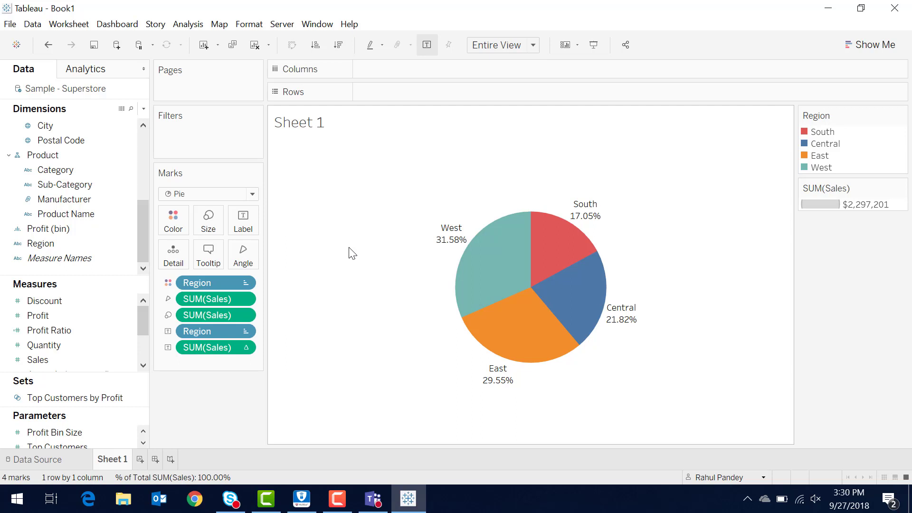
Try showing the data as a heat map and as a treemap.
left_click(854, 45)
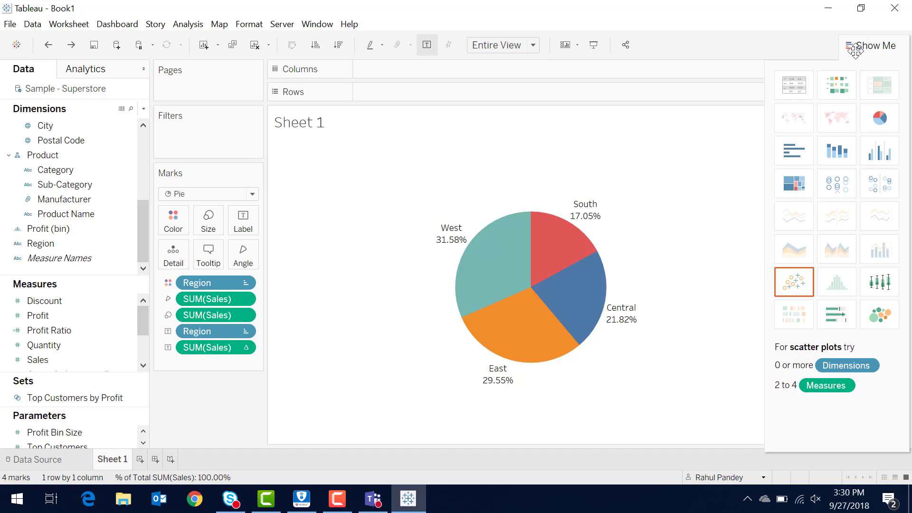
left_click(835, 87)
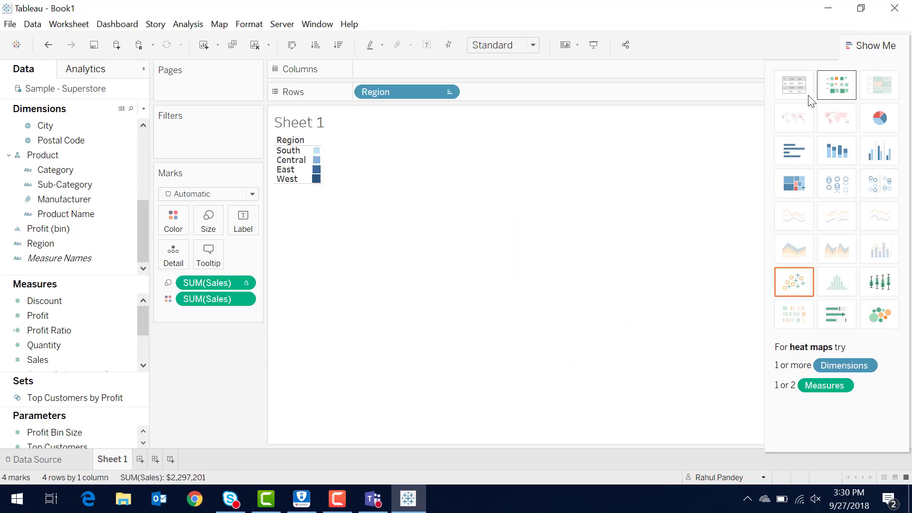
left_click(791, 188)
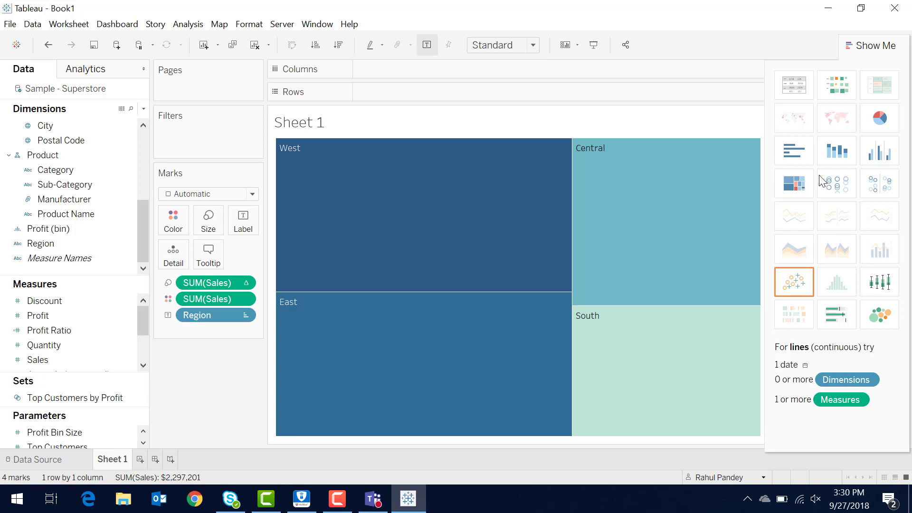
Change the chart to horizontal bars and move the percent-of-total Sales field from the columns into the data pane.
left_click(797, 149)
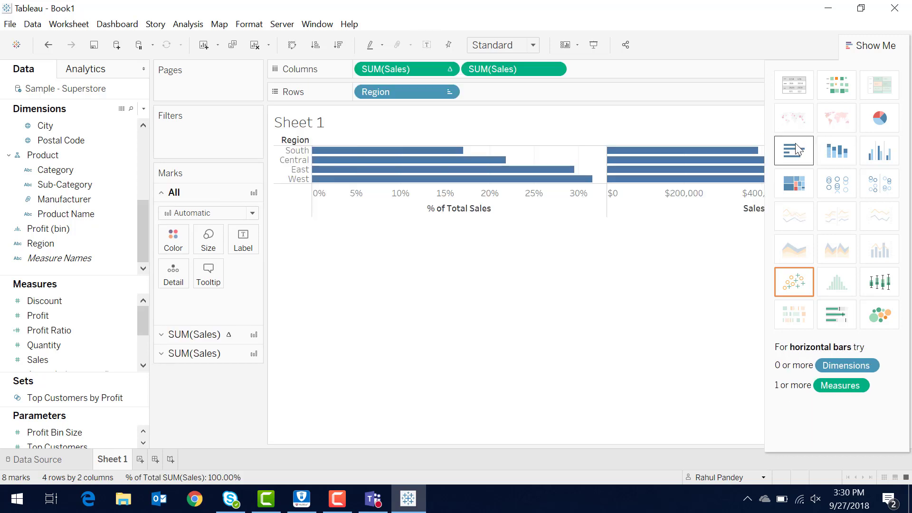
left_click(869, 44)
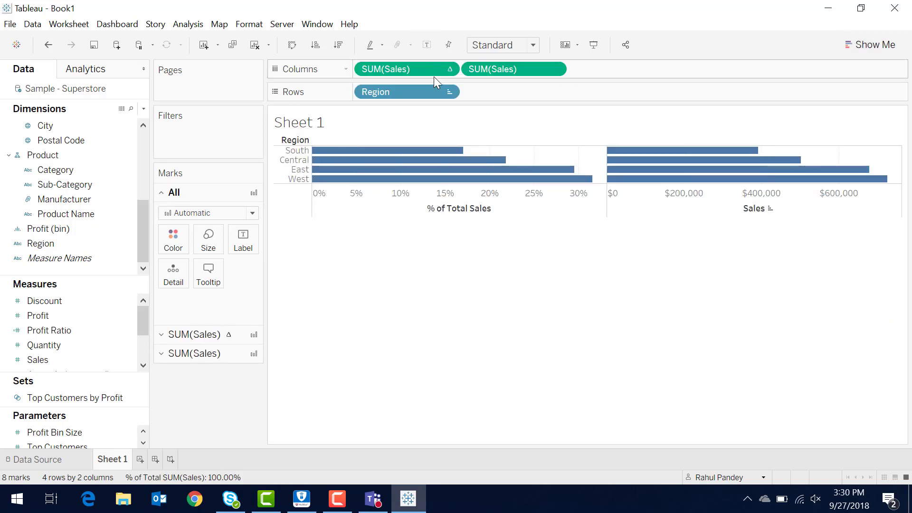
left_click_drag(427, 72, 69, 193)
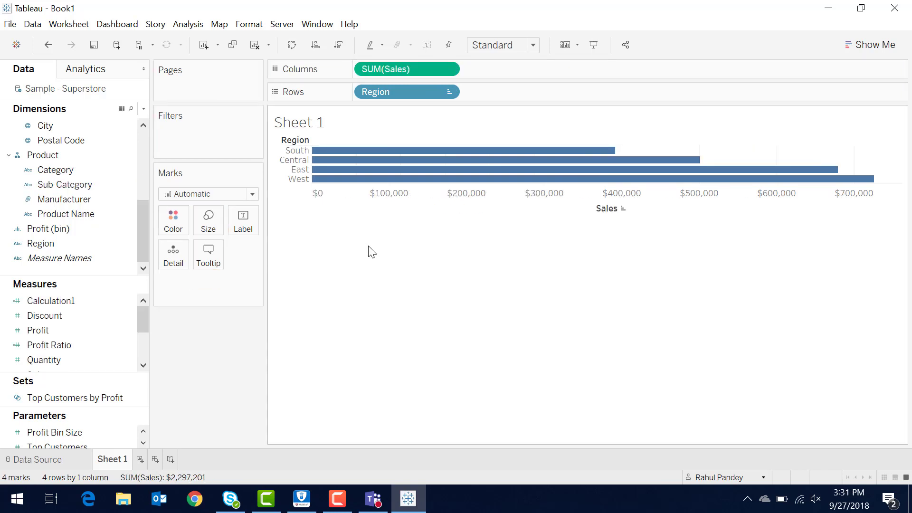
left_click(887, 46)
left_click(884, 44)
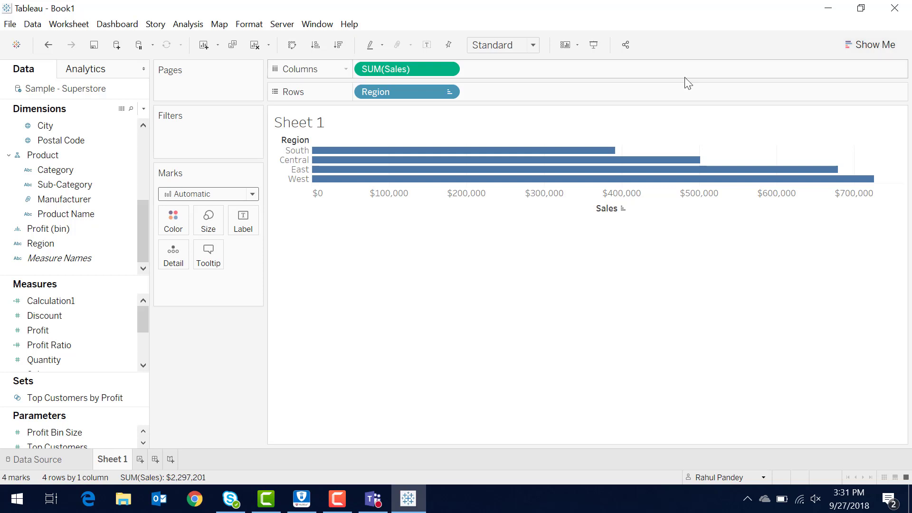
Add Order Date to the rows after Region and convert the view into a continuous line chart.
scroll(85, 166, "up", 4)
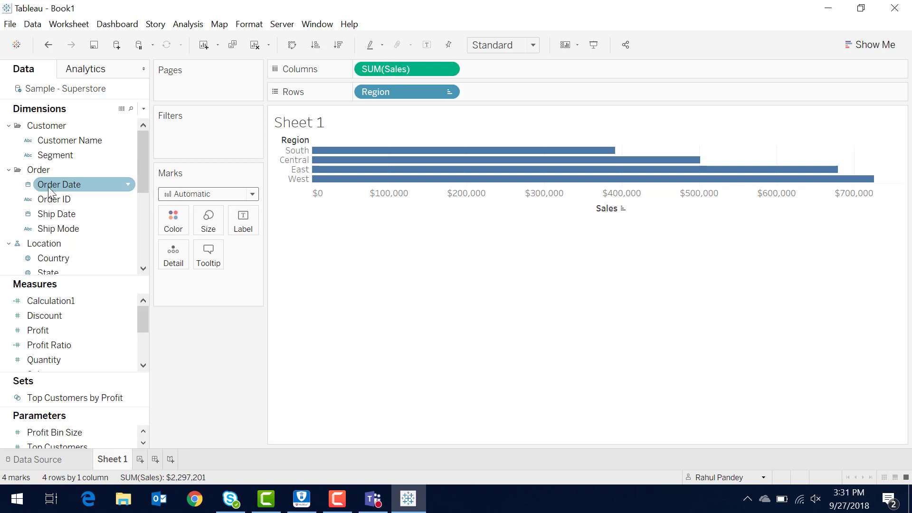
left_click_drag(32, 187, 494, 90)
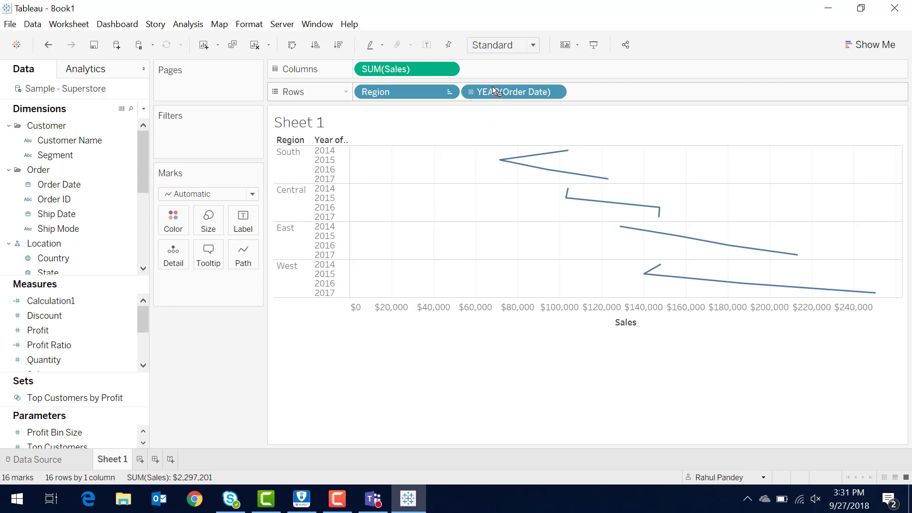
left_click(841, 42)
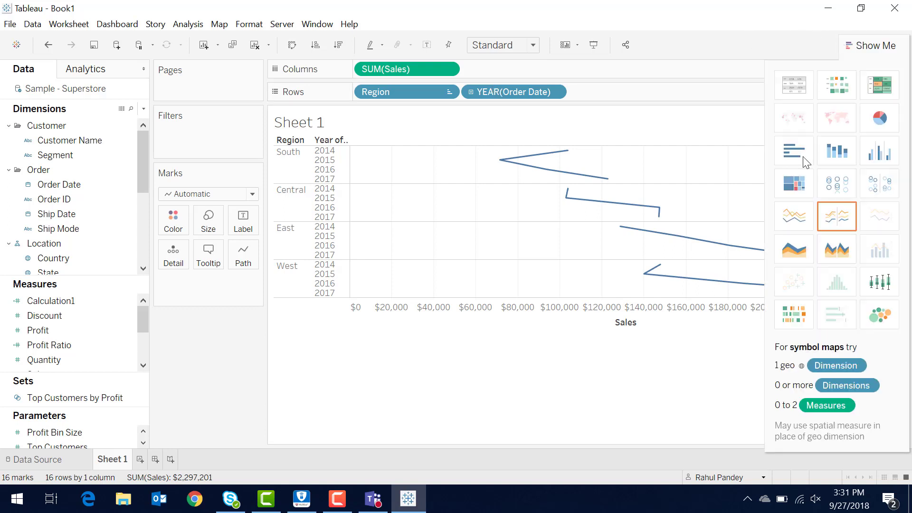
left_click(804, 217)
left_click(870, 47)
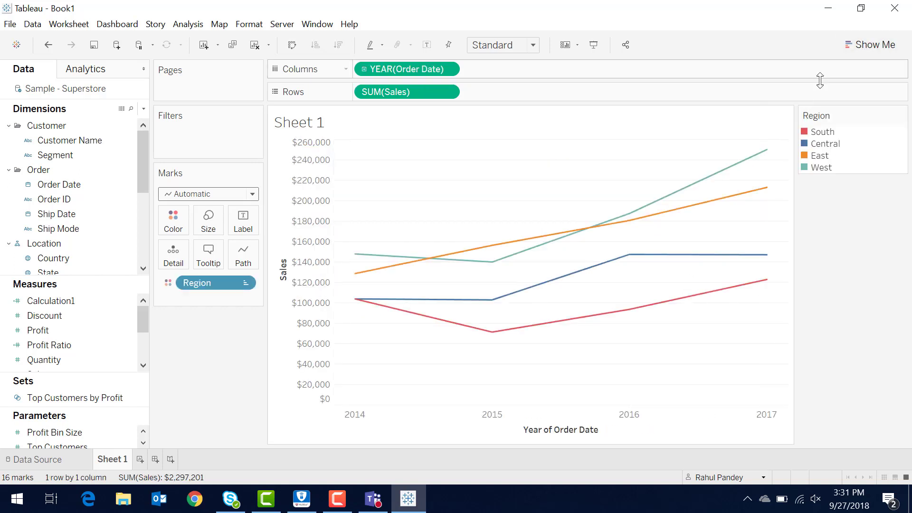
Drill the Order Date on the line chart down from year to quarter and on to month, inspecting points on the lines.
mouse_move(757, 161)
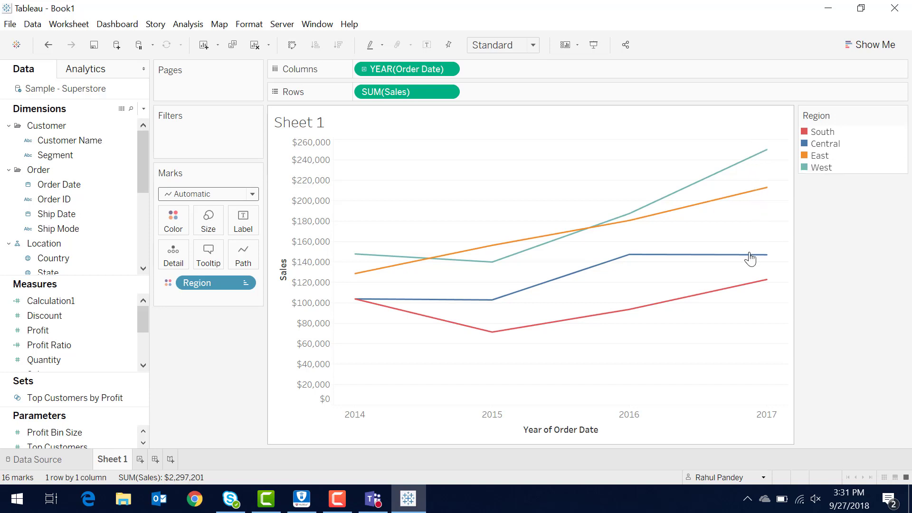
mouse_move(750, 263)
left_click(364, 70)
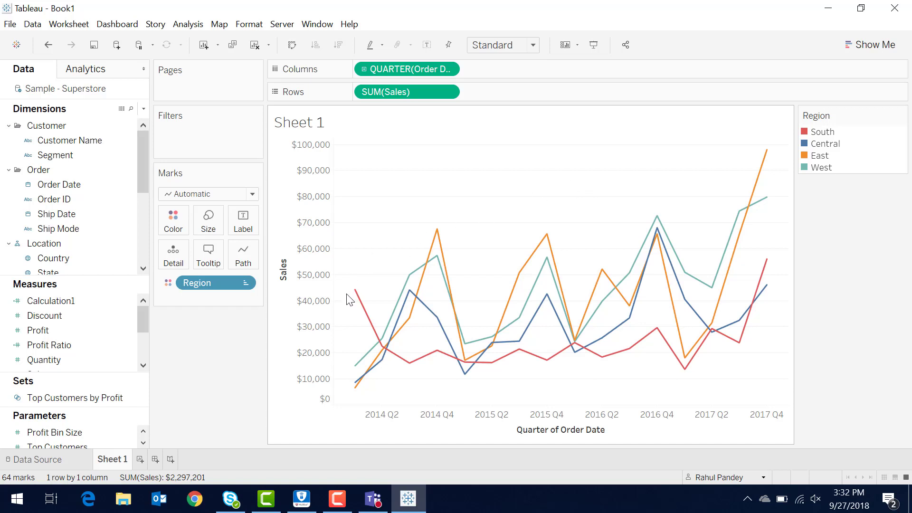
mouse_move(383, 353)
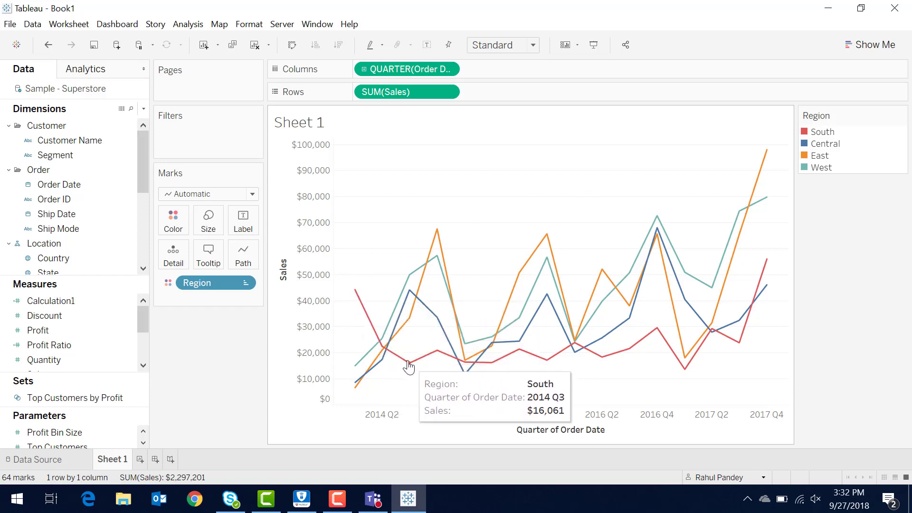
mouse_move(436, 356)
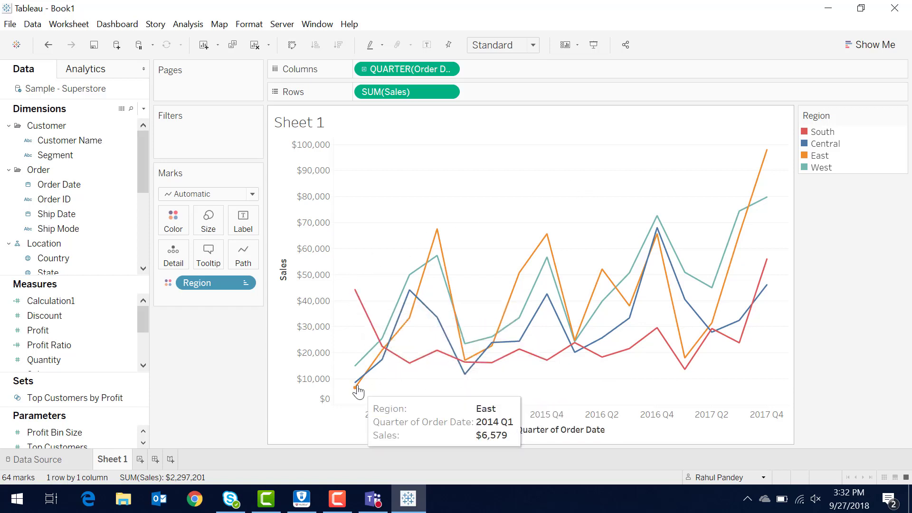
mouse_move(353, 298)
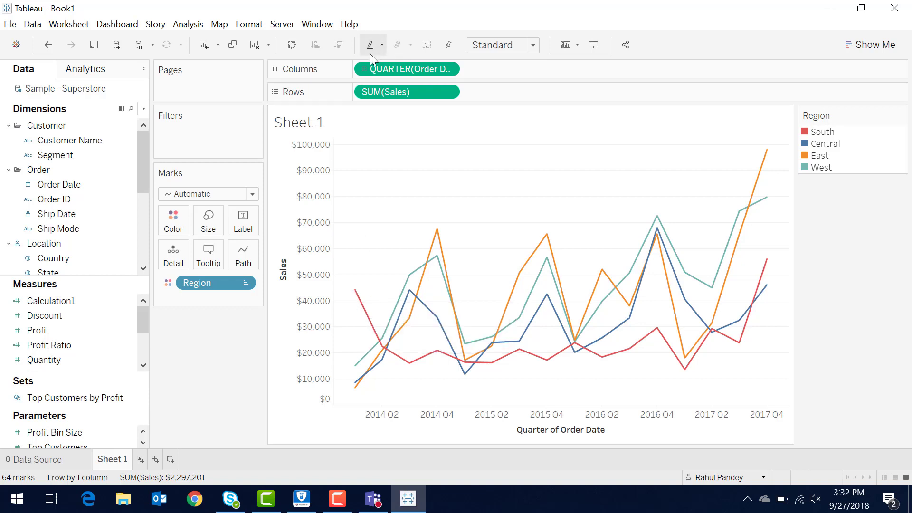
left_click(364, 69)
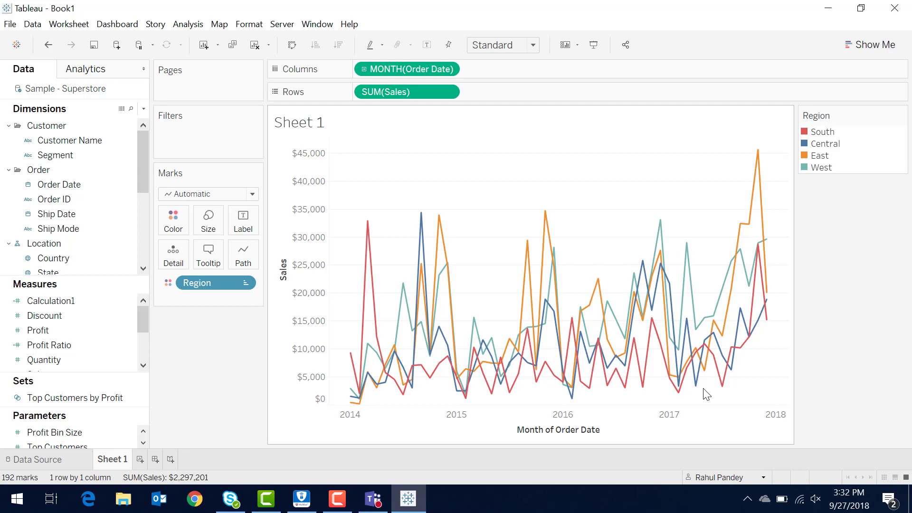
Add Order Date as a filter by Years with all the years from 2014 to 2017 selected.
left_click(76, 187)
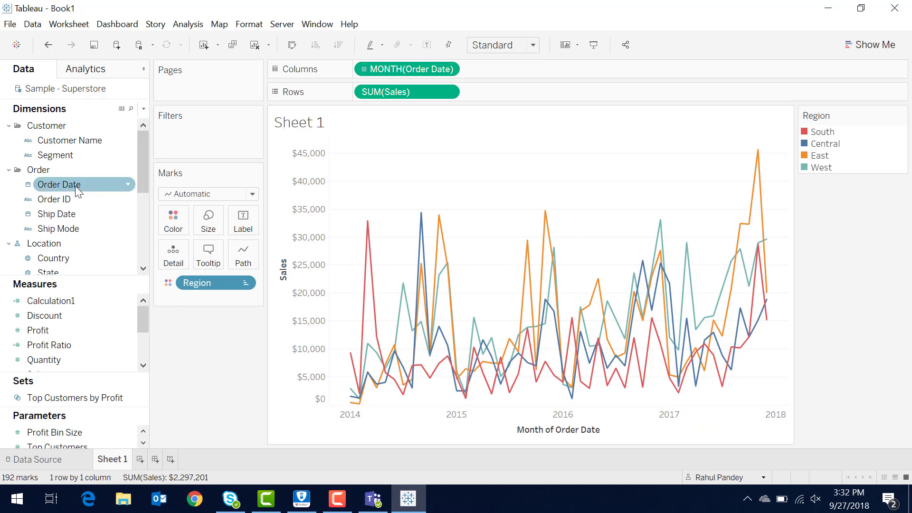
left_click_drag(76, 186, 198, 141)
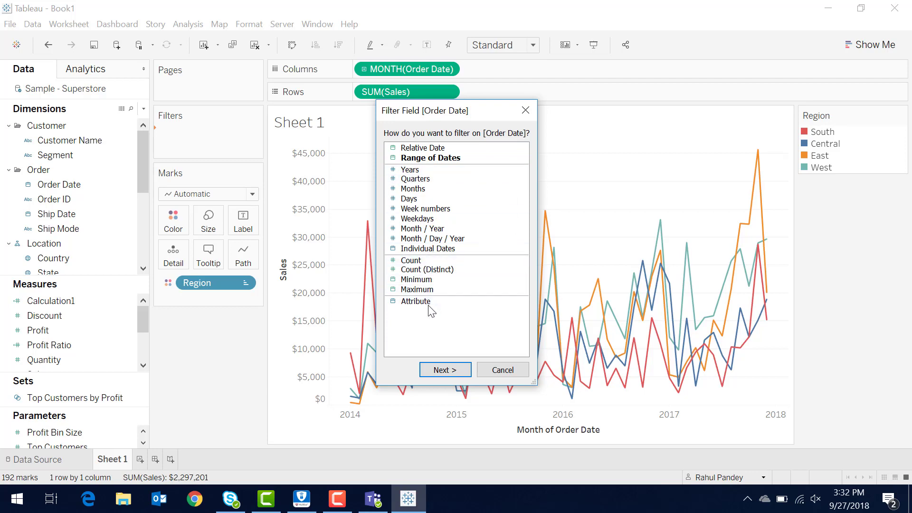
double_click(420, 170)
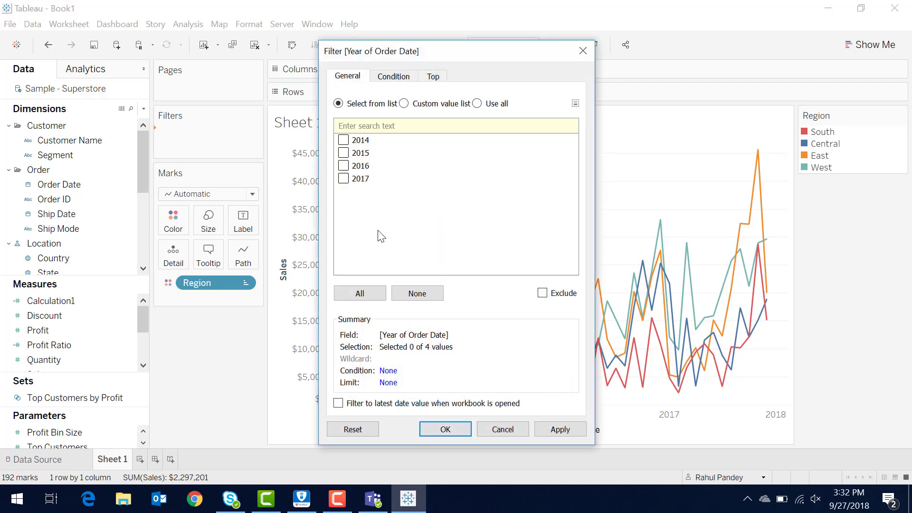
left_click(379, 294)
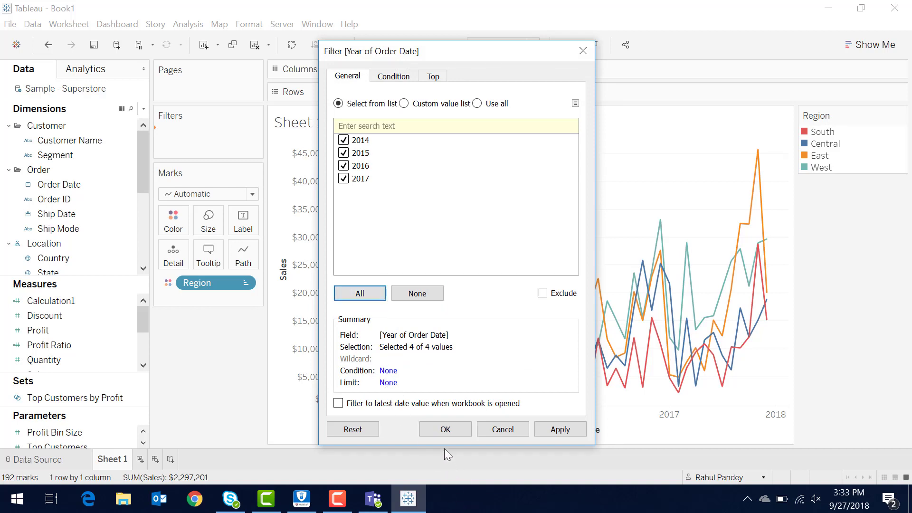
left_click(429, 430)
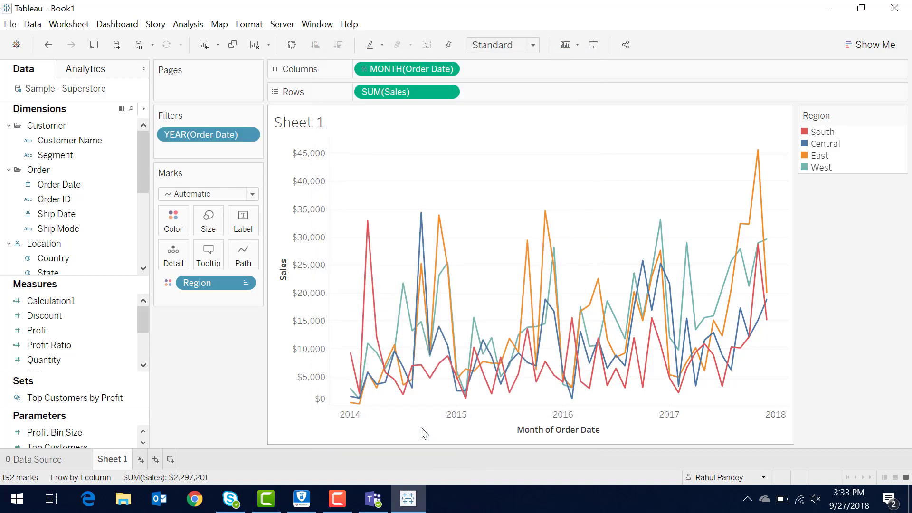
Show the Order Date year filter beside the chart, clear all its years, and include only 2014 and 2015.
right_click(213, 139)
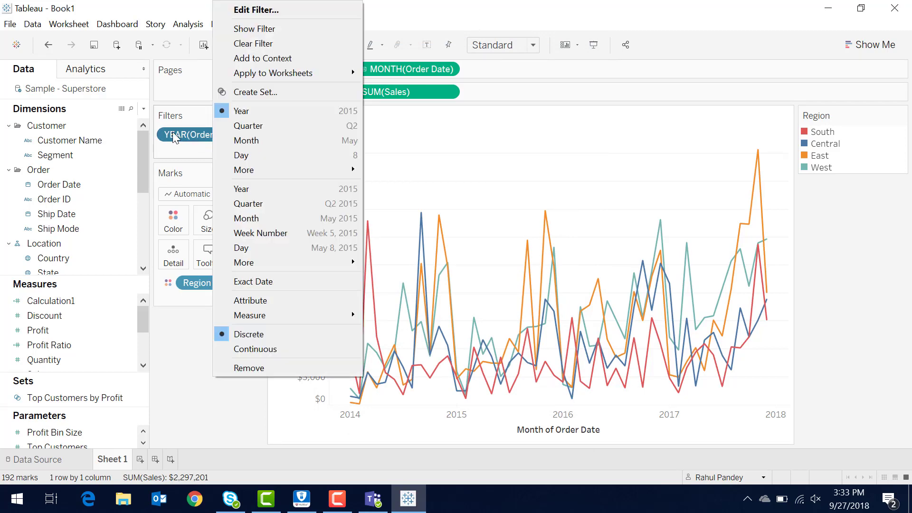
left_click(257, 29)
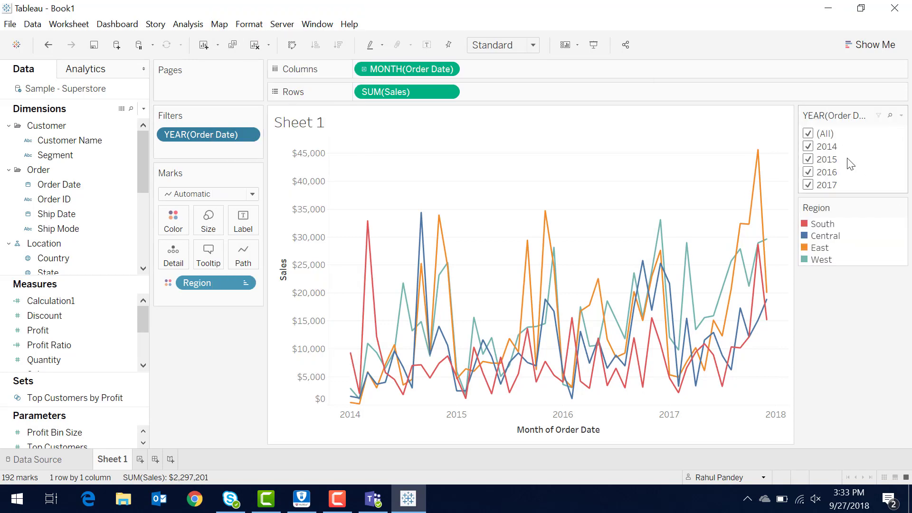
left_click(809, 134)
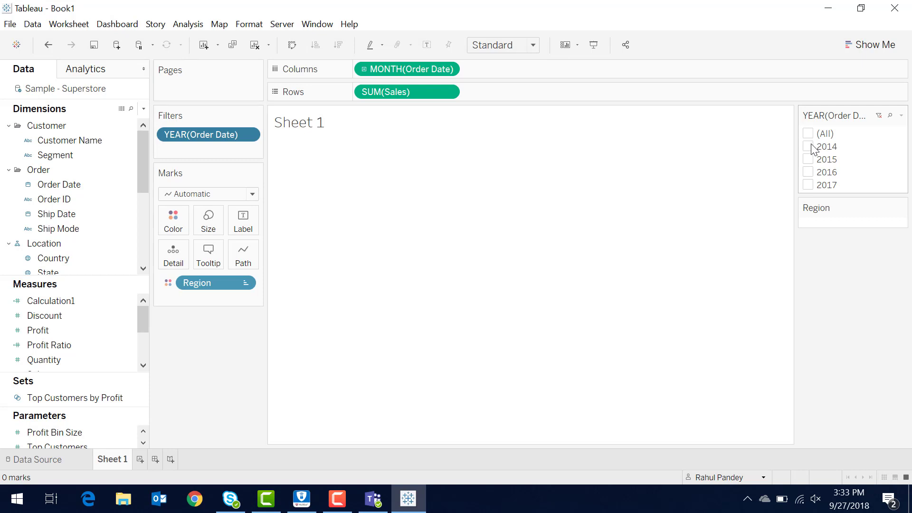
left_click(809, 147)
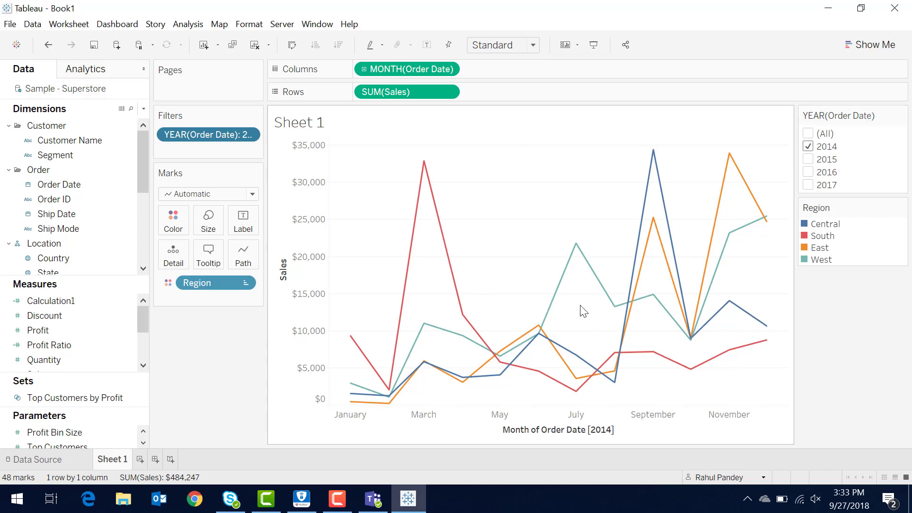
left_click(812, 158)
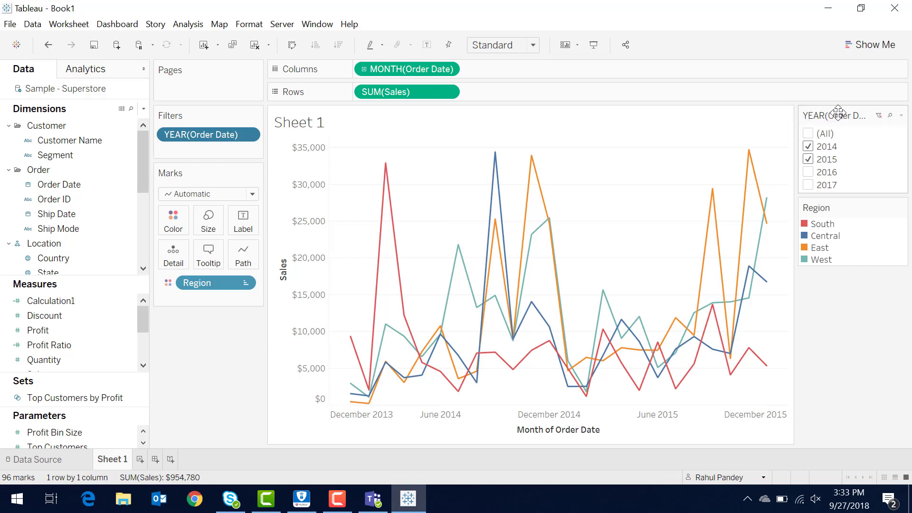
Change the year filter control to a single value list and on to a single value dropdown.
left_click(901, 116)
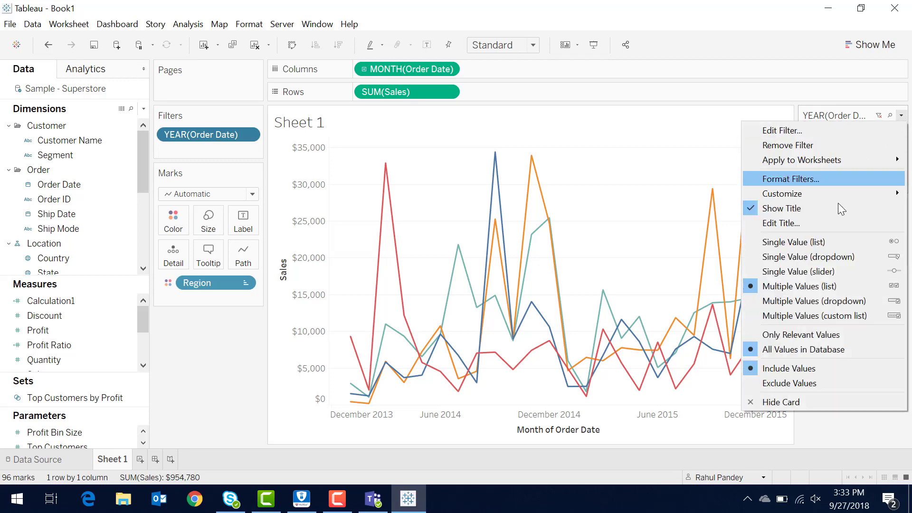
left_click(829, 242)
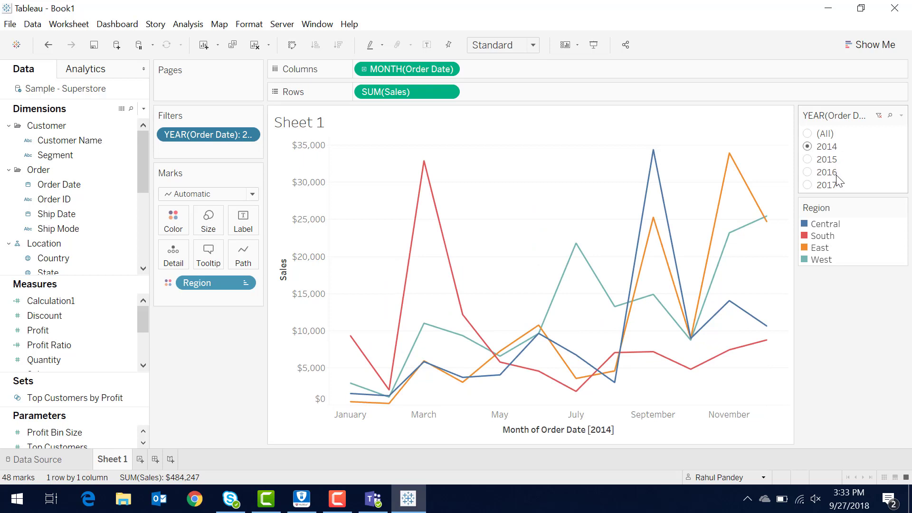
left_click(901, 116)
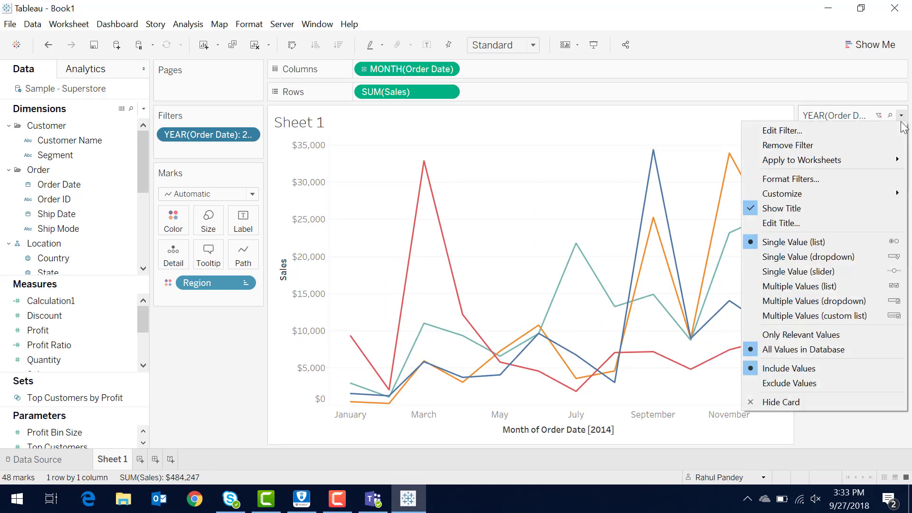
left_click(822, 250)
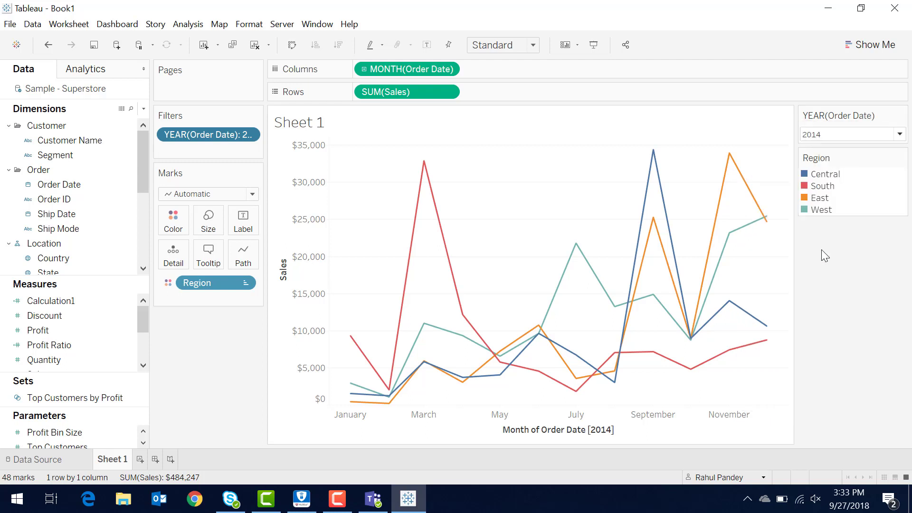
Switch the year filter to 2015, on to 2016, and back to 2014 to compare the monthly sales lines.
left_click(842, 134)
key("Down")
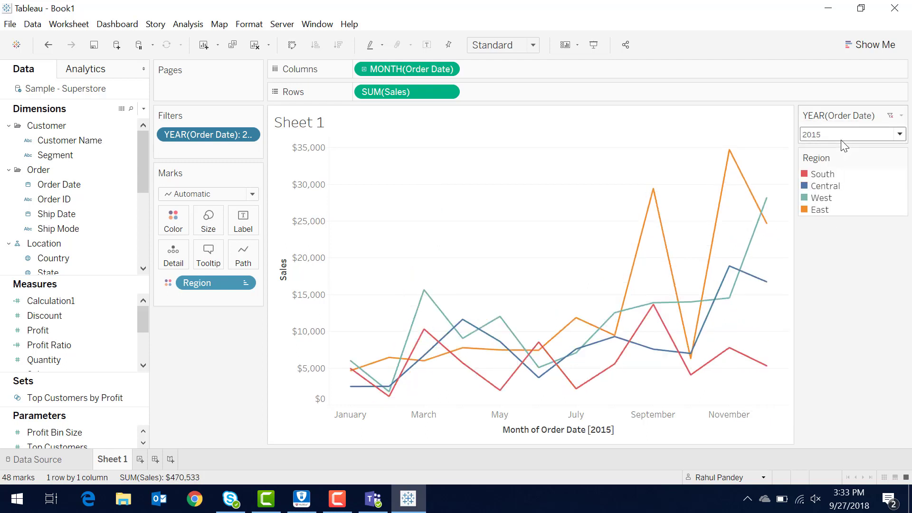
key("Down")
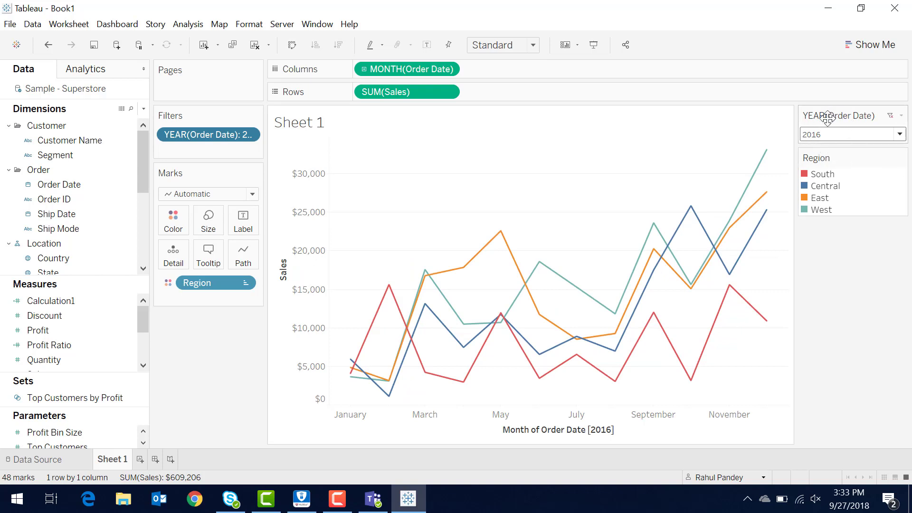
left_click(869, 139)
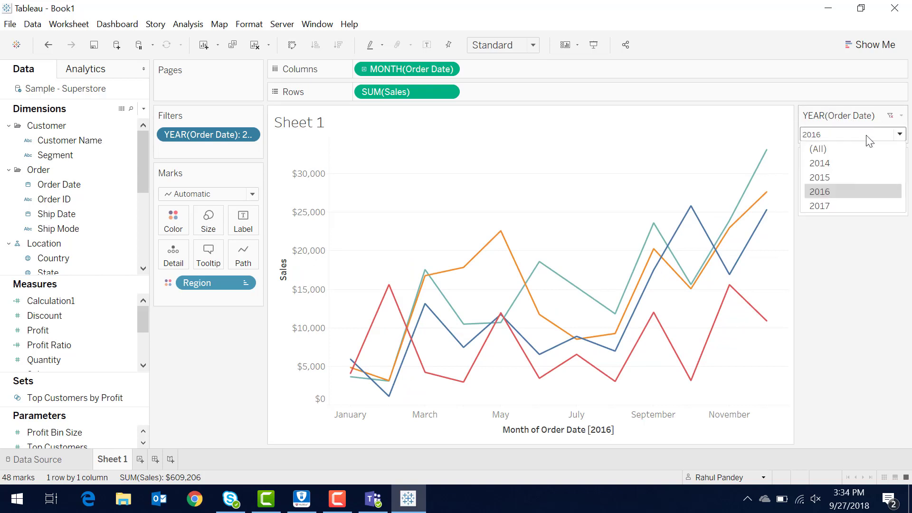
left_click(859, 161)
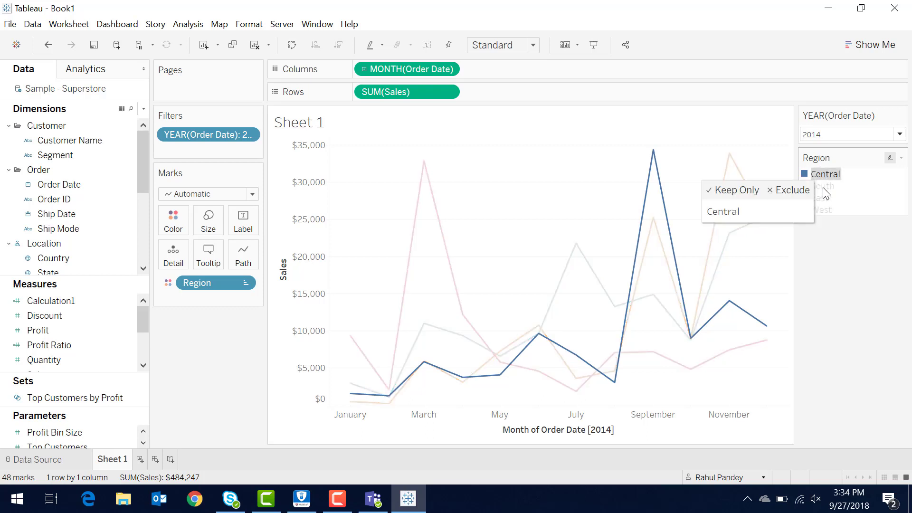
mouse_move(823, 187)
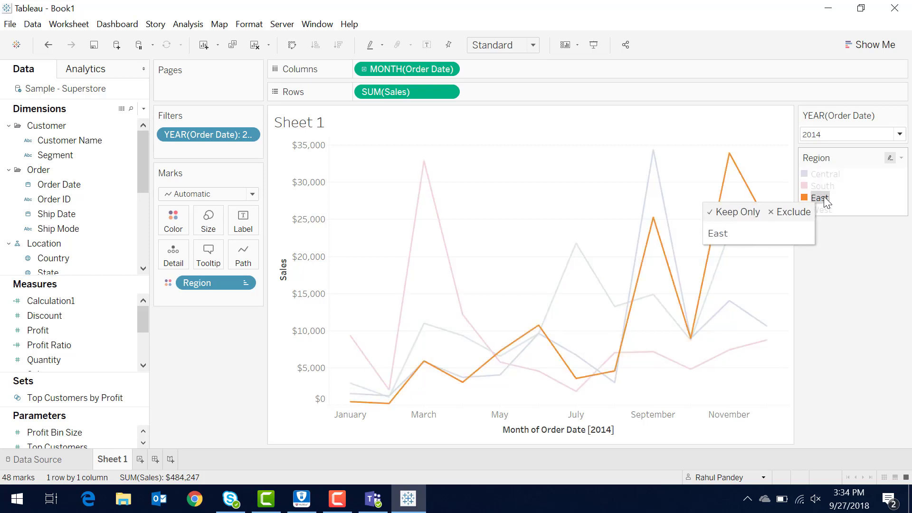